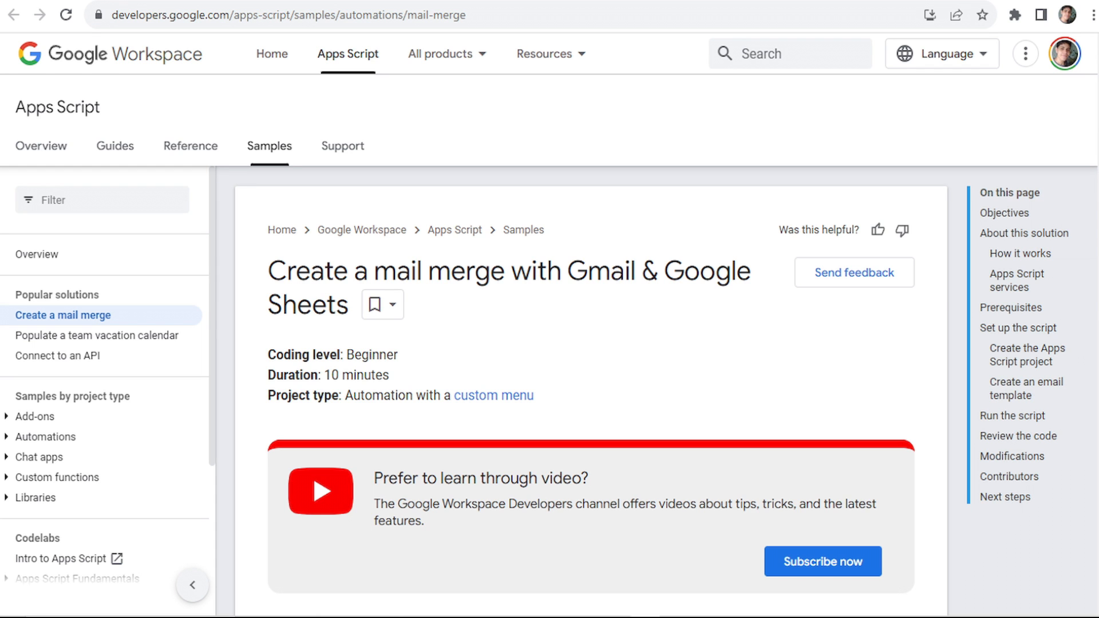
- Make a copy of the Gmail/Sheets mail merge sample spreadsheet, including its attached Apps Script, from the tutorial's project setup section
scroll(932, 301, "down", 15)
scroll(647, 298, "down", 2)
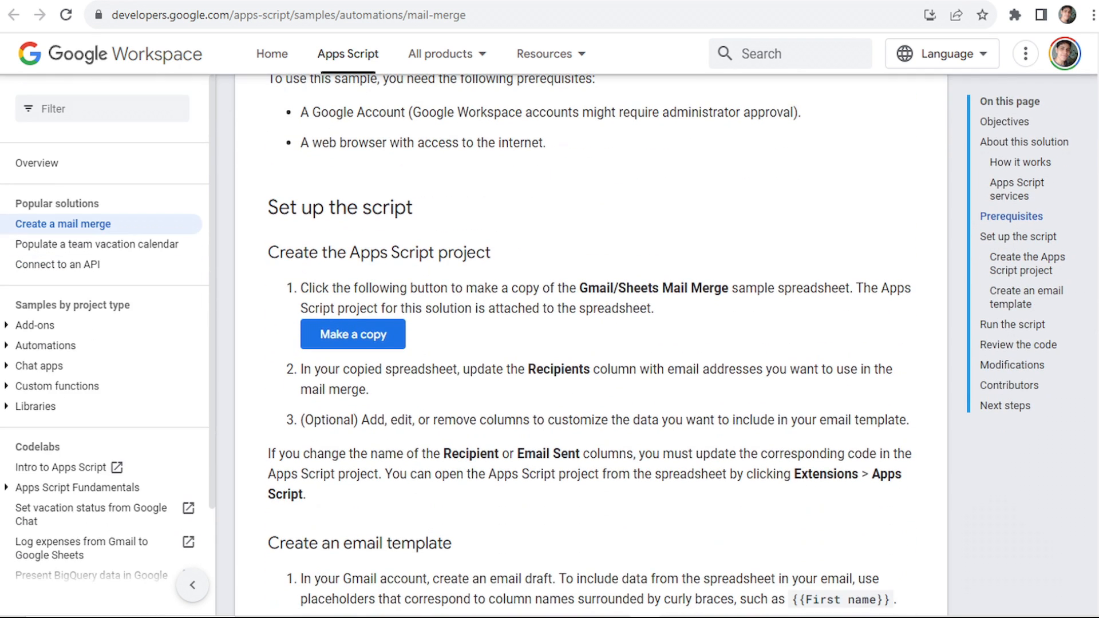
left_click(350, 339)
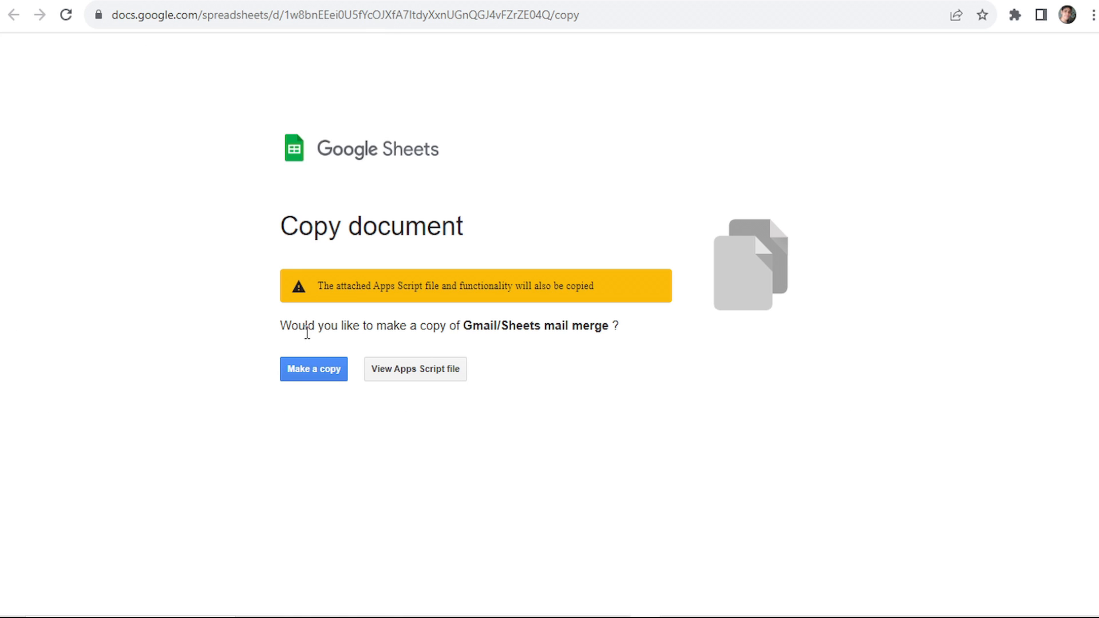
left_click(309, 379)
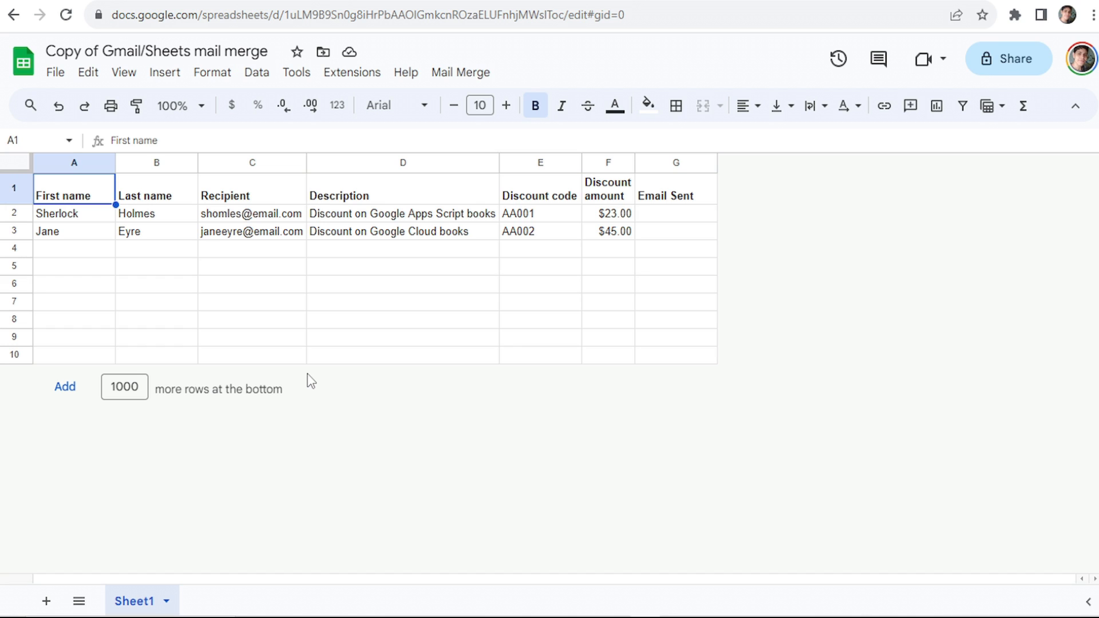
- Rename the copied spreadsheet "Free Promotion" and review its Recipient and Email Sent header cells
left_click(223, 51)
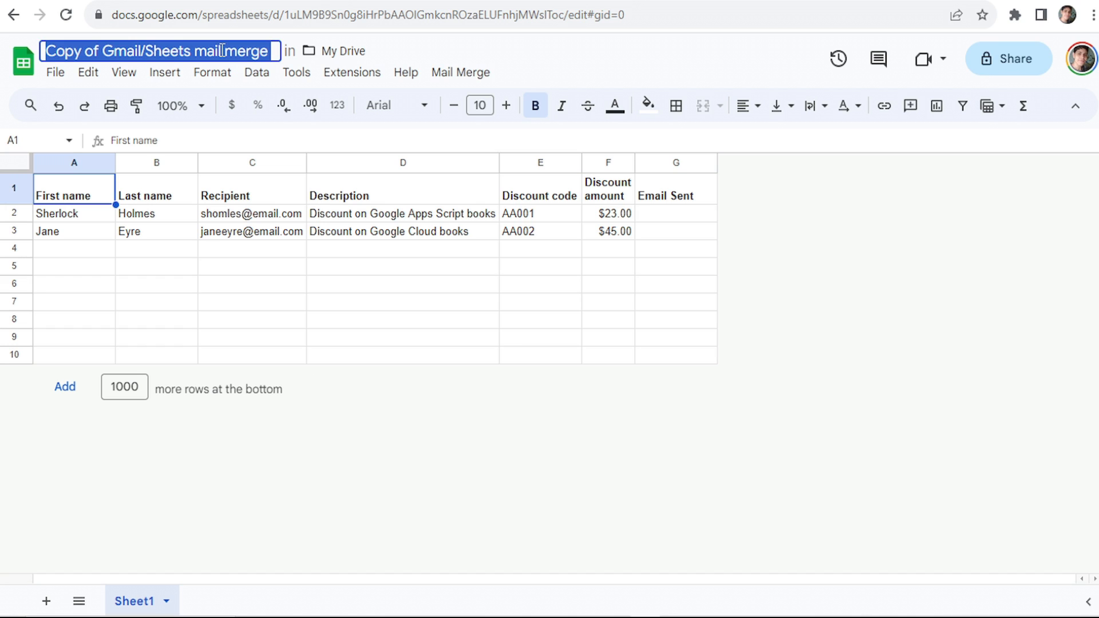
type("Free Promotion")
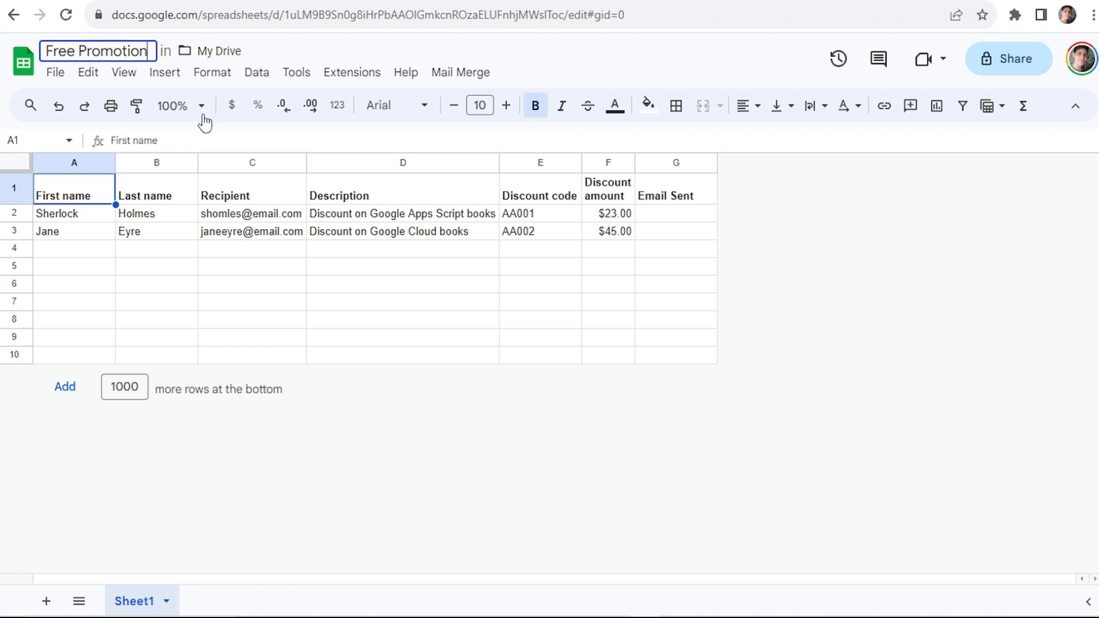
left_click(266, 190)
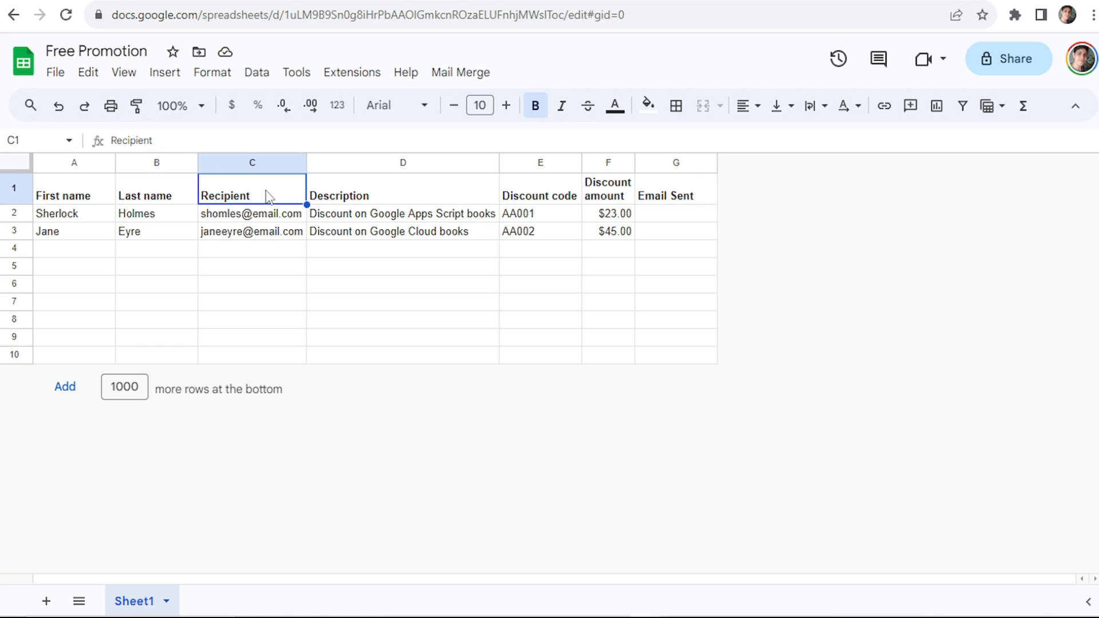
left_click(699, 193)
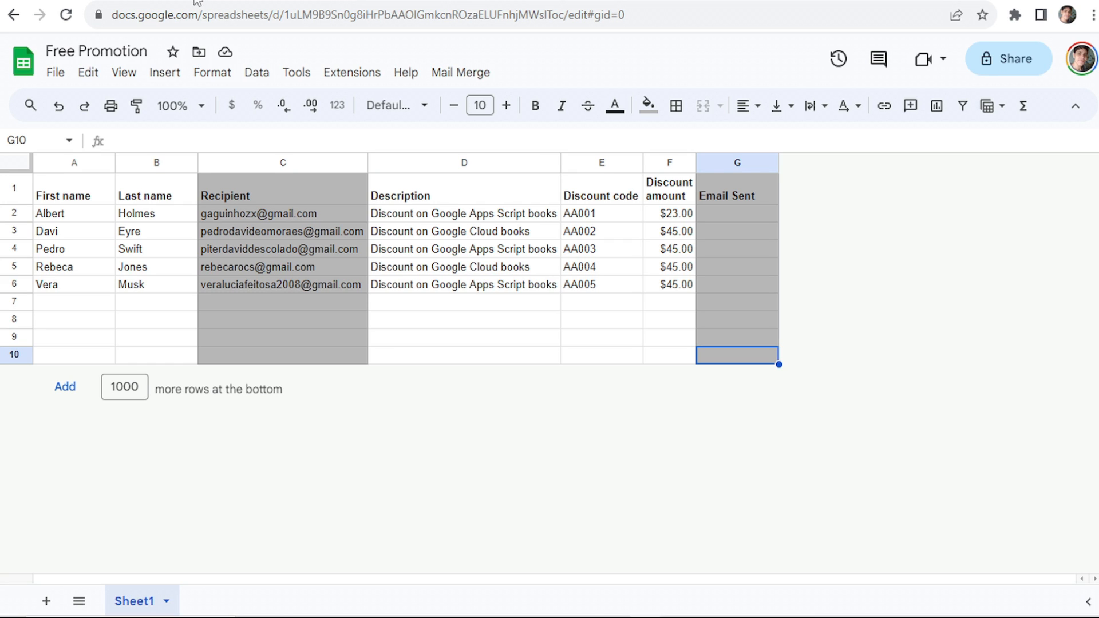
- Switch to Gmail in a new browser tab and compose a free-discount message with (person), (description) and (code) placeholders, a contact e-mail and "Thanks!!!"
left_click(213, 1)
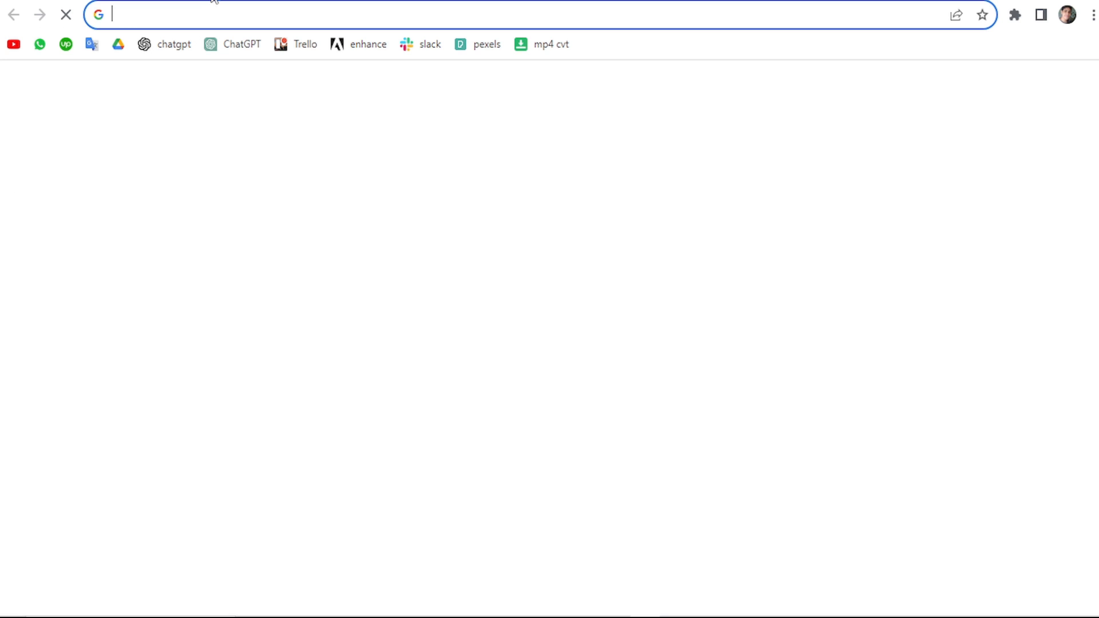
left_click(1049, 90)
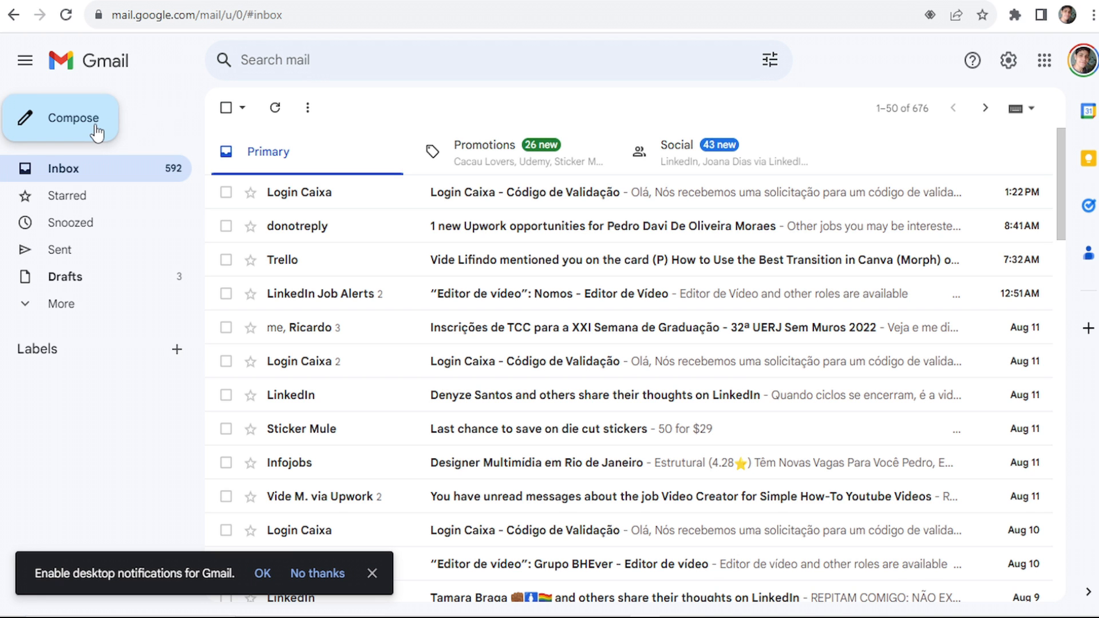
left_click(98, 133)
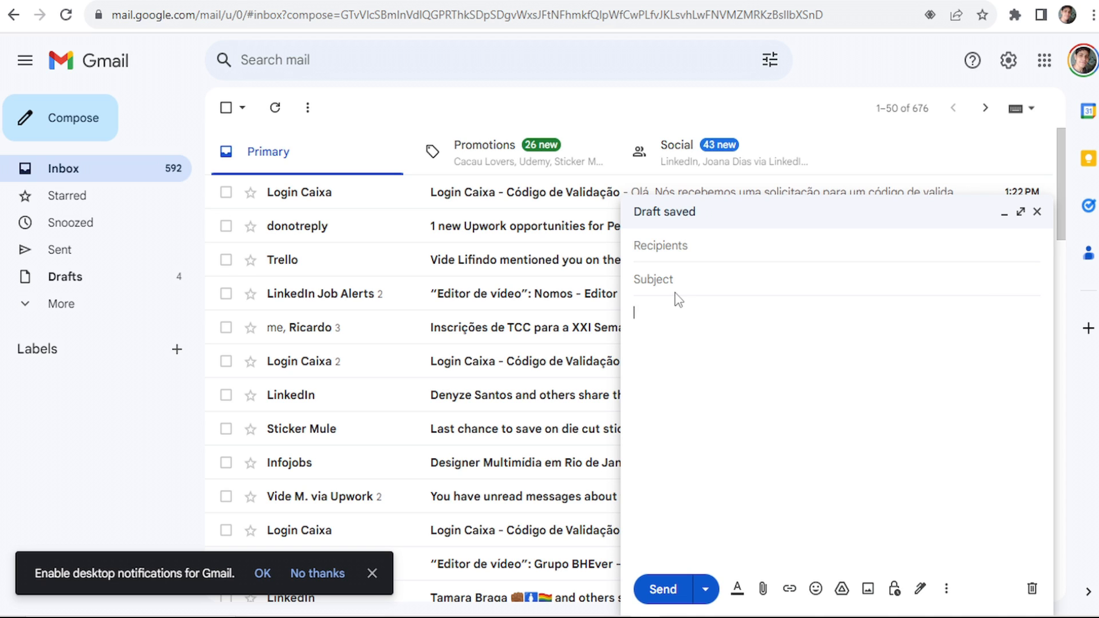
key("ctrl+v")
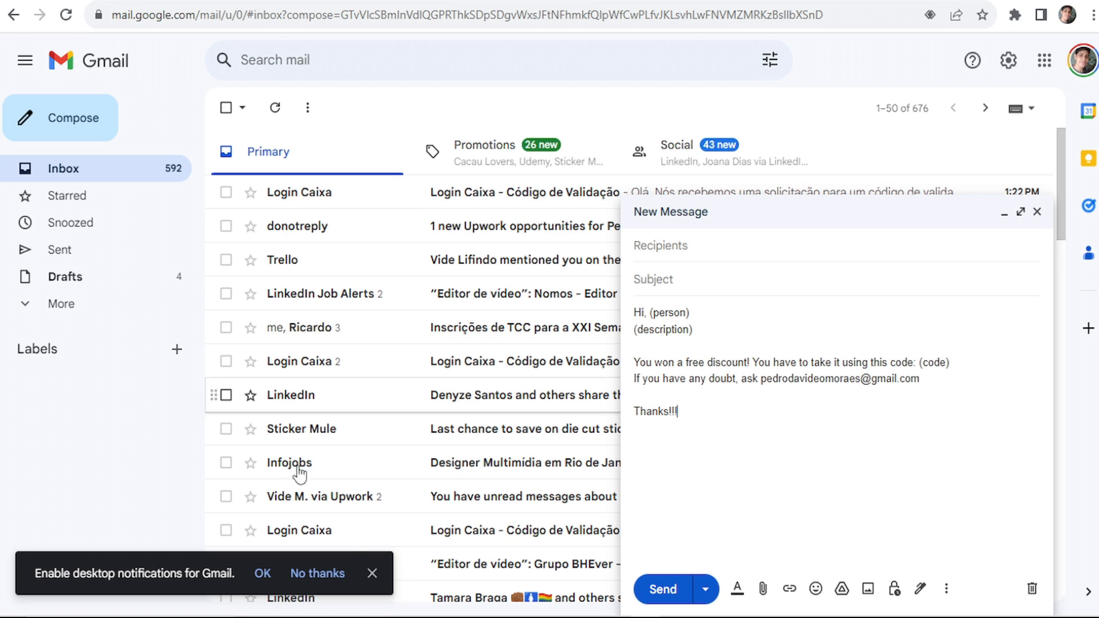
left_click(372, 573)
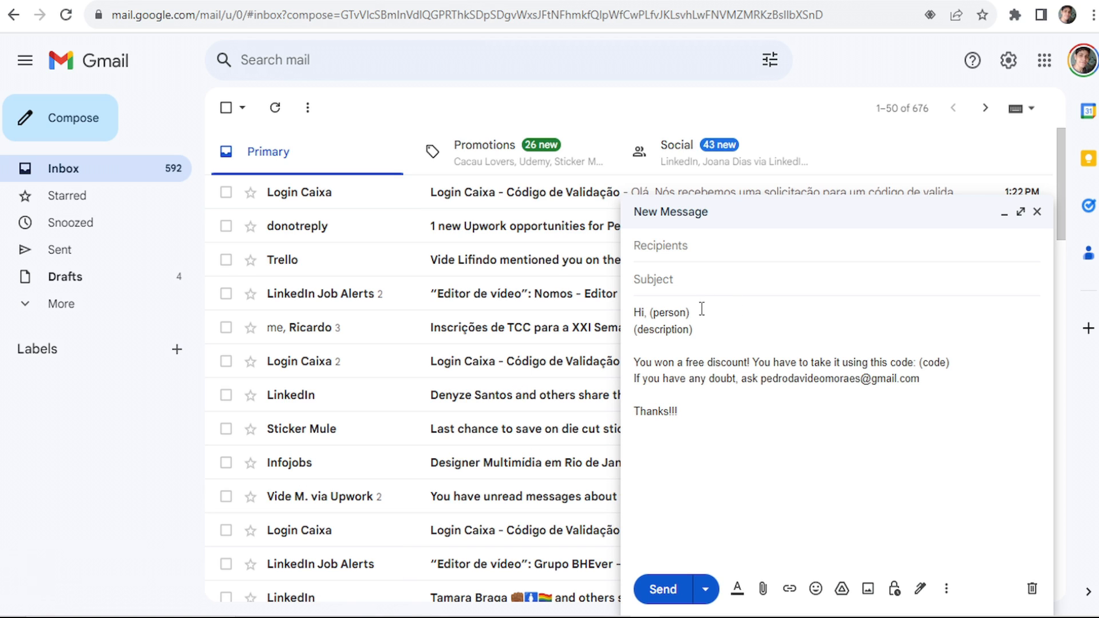
- Set the message subject to "Free Coupon Promotion" and the recipient to {{Recipient}}, matching the sheet's column header
left_click_drag(693, 313, 651, 316)
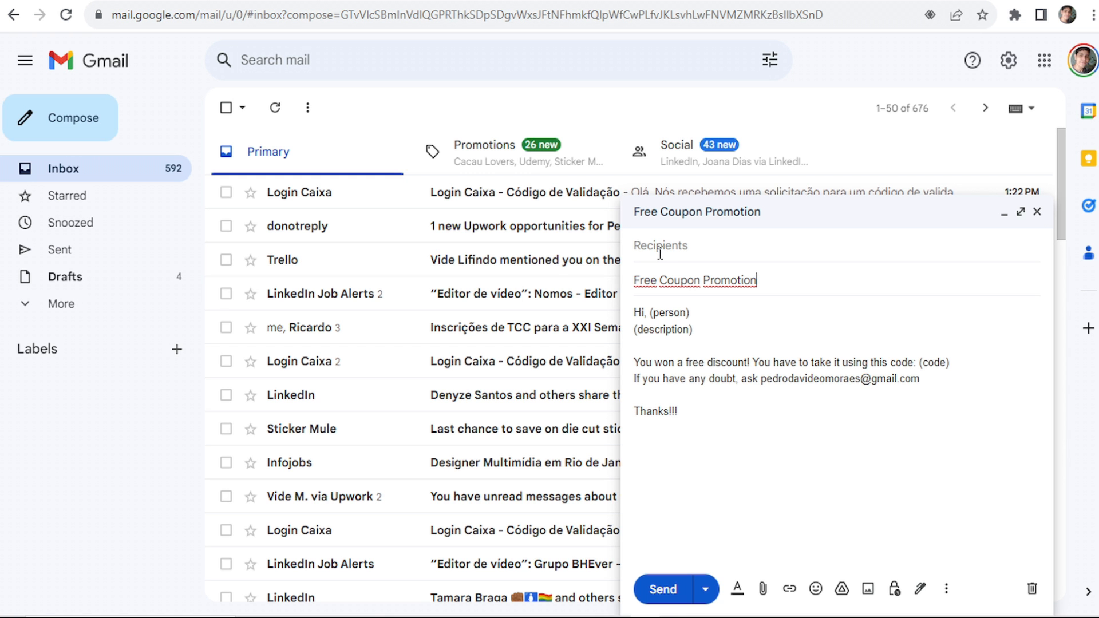
left_click(660, 254)
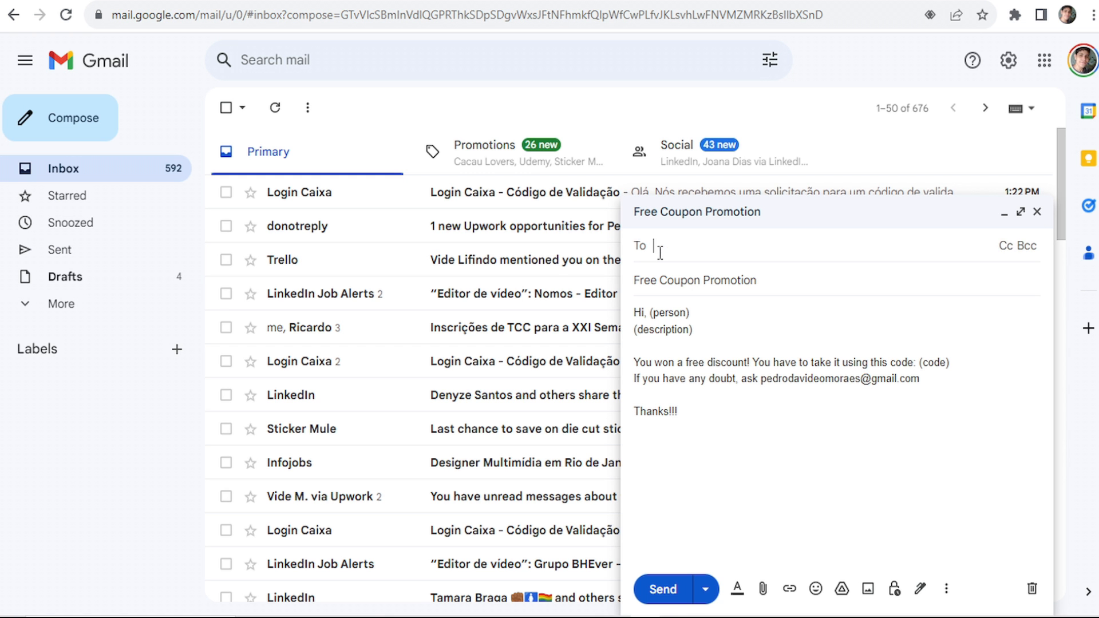
type("{{")
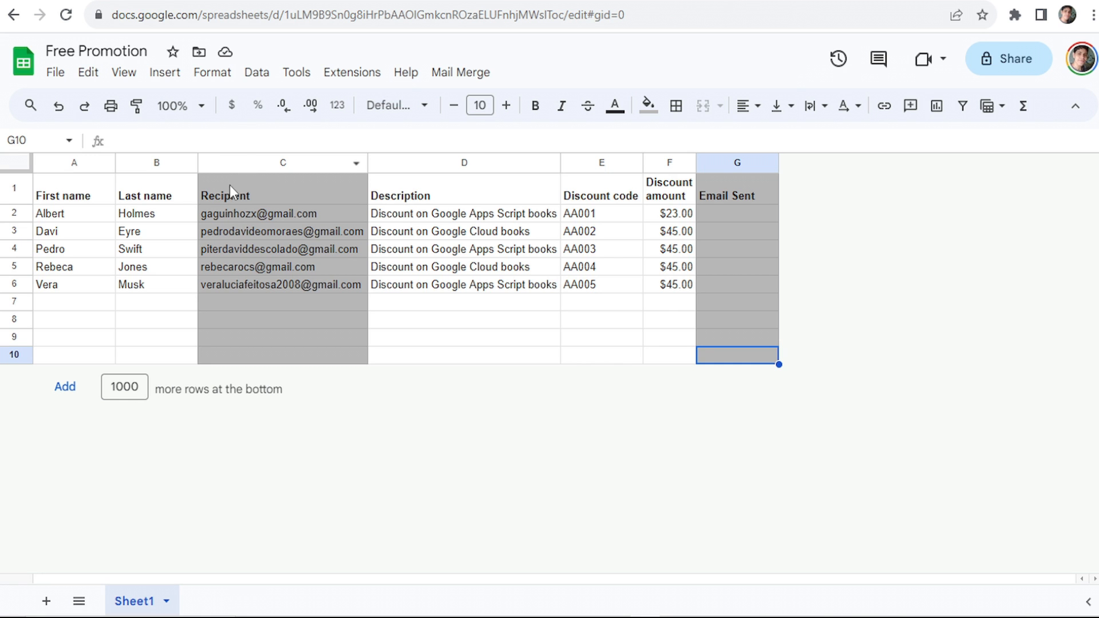
left_click(236, 194)
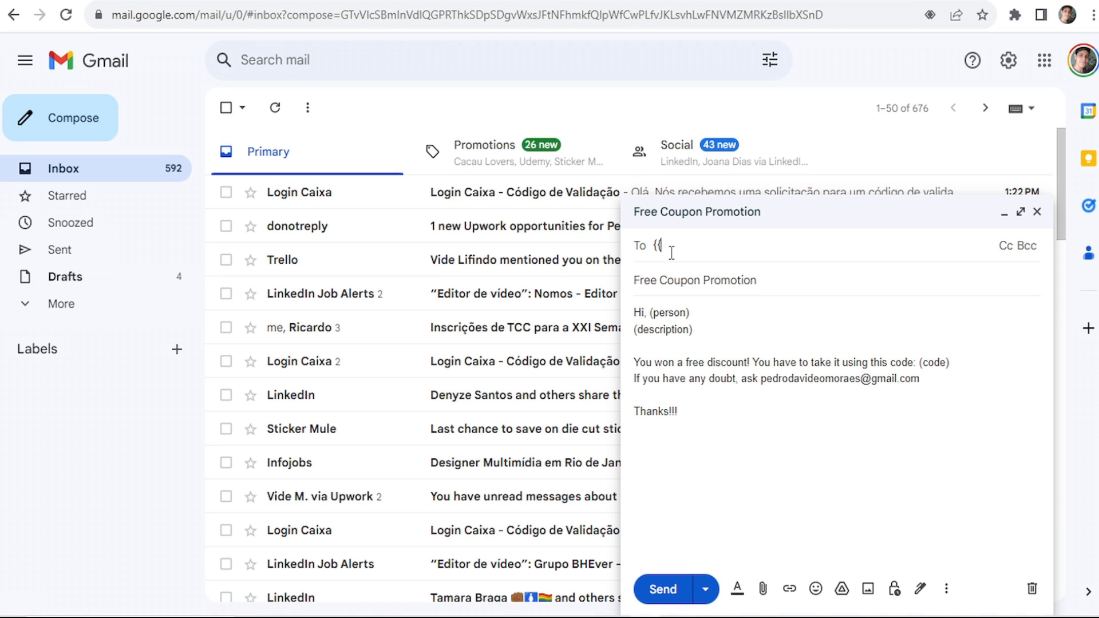
type("Recipient")
type("}}")
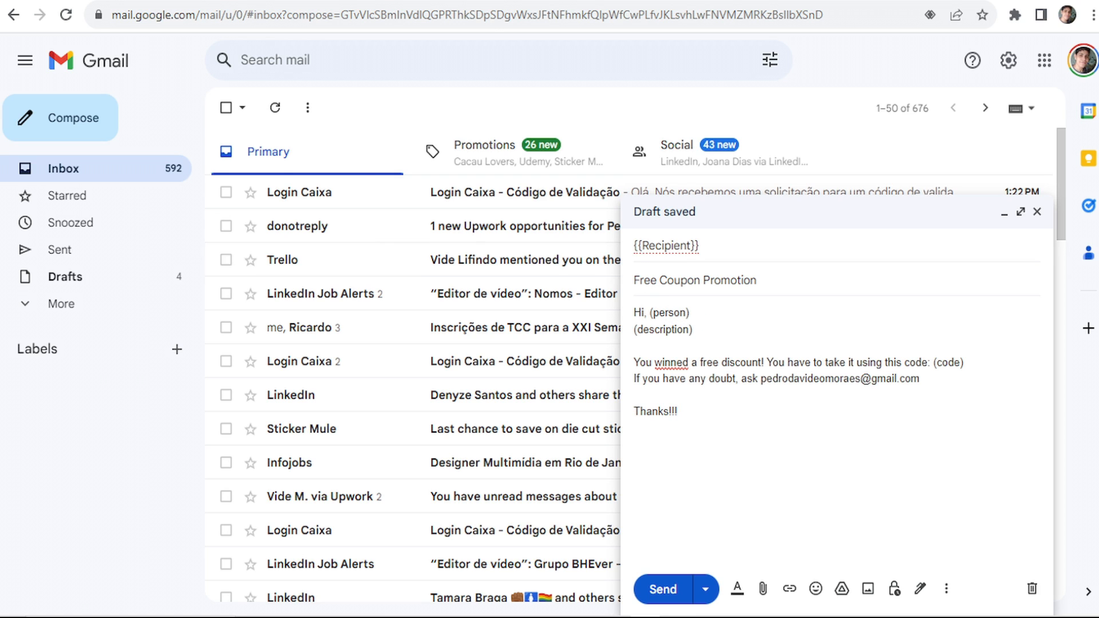
- Replace (person) in the greeting with {{ First name}} {{ Last name}}, taking both names from the spreadsheet's column headers
left_click(74, 1)
key("ctrl+End")
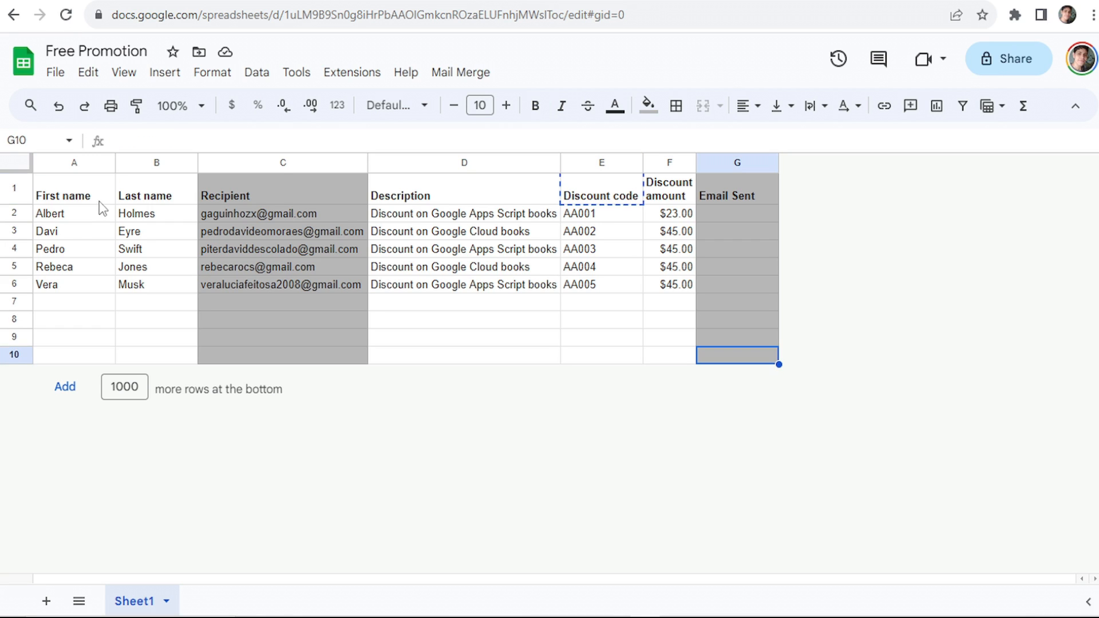
left_click(95, 201)
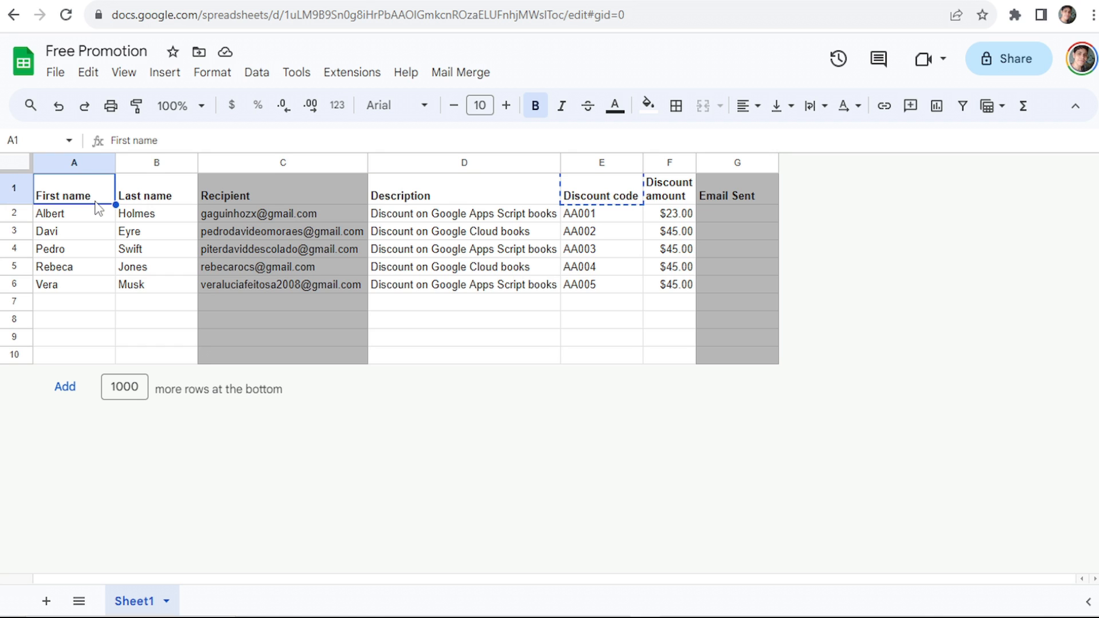
left_click(195, 1)
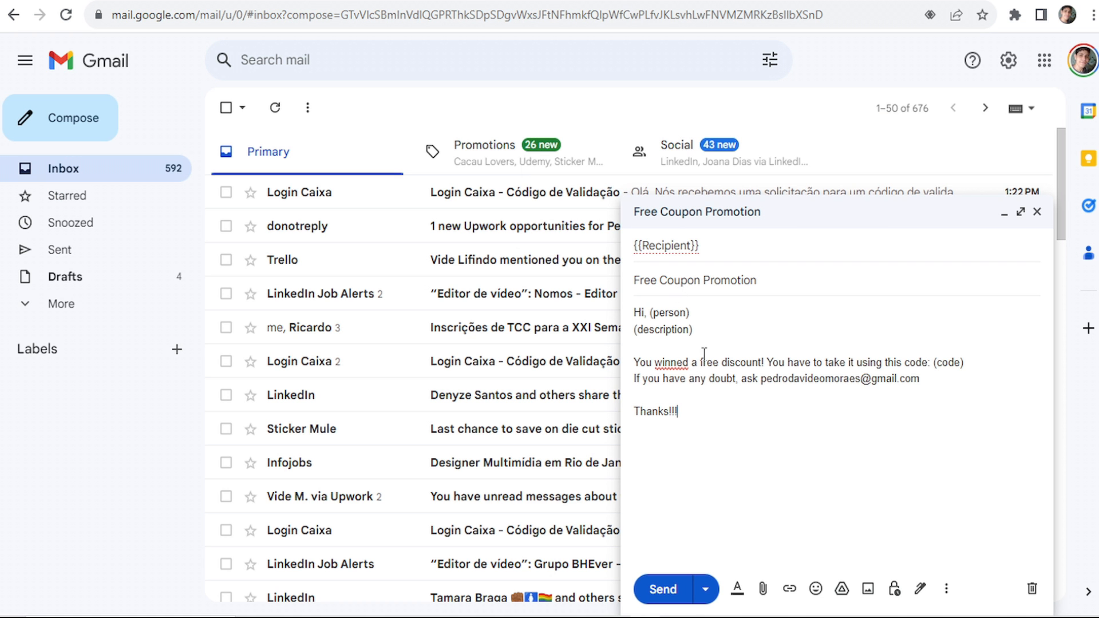
double_click(670, 313)
left_click_drag(692, 313, 650, 318)
type("{{")
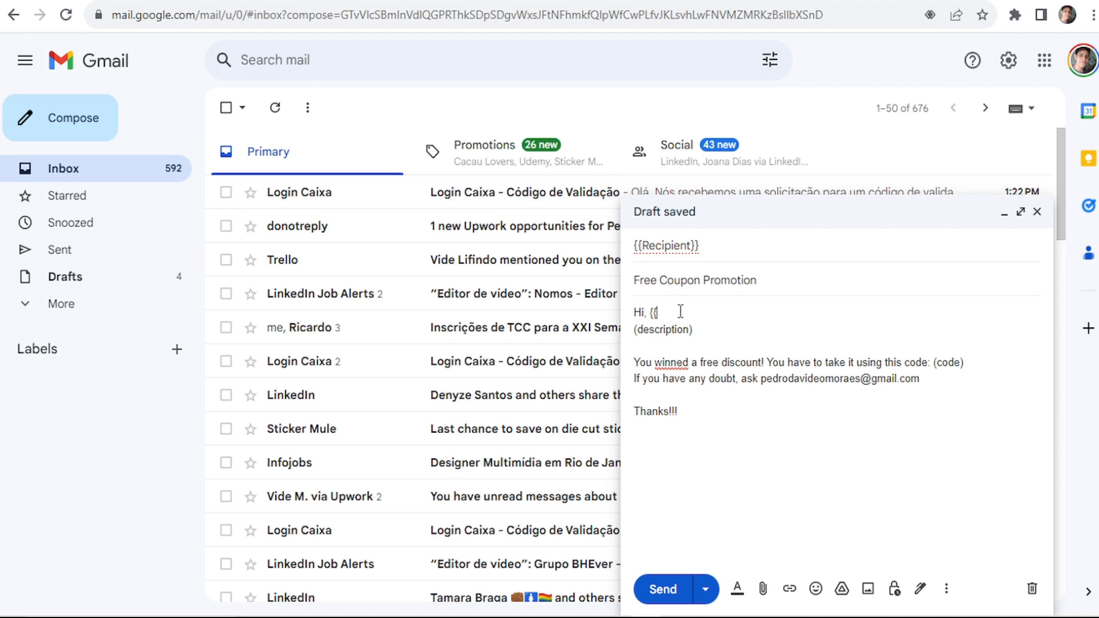
type("First name")
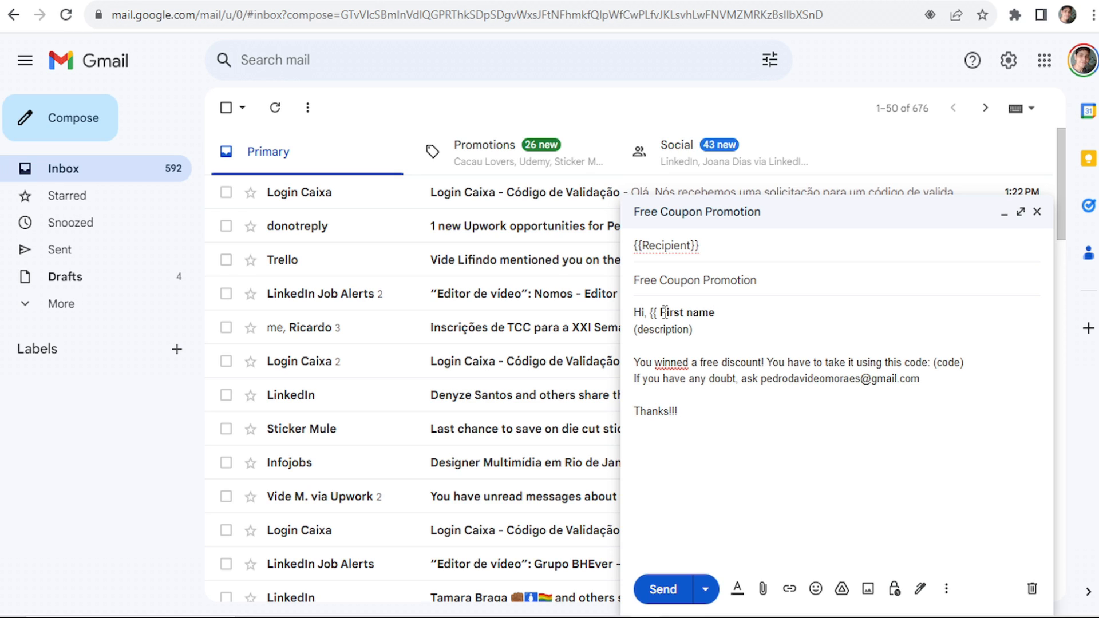
type("}}")
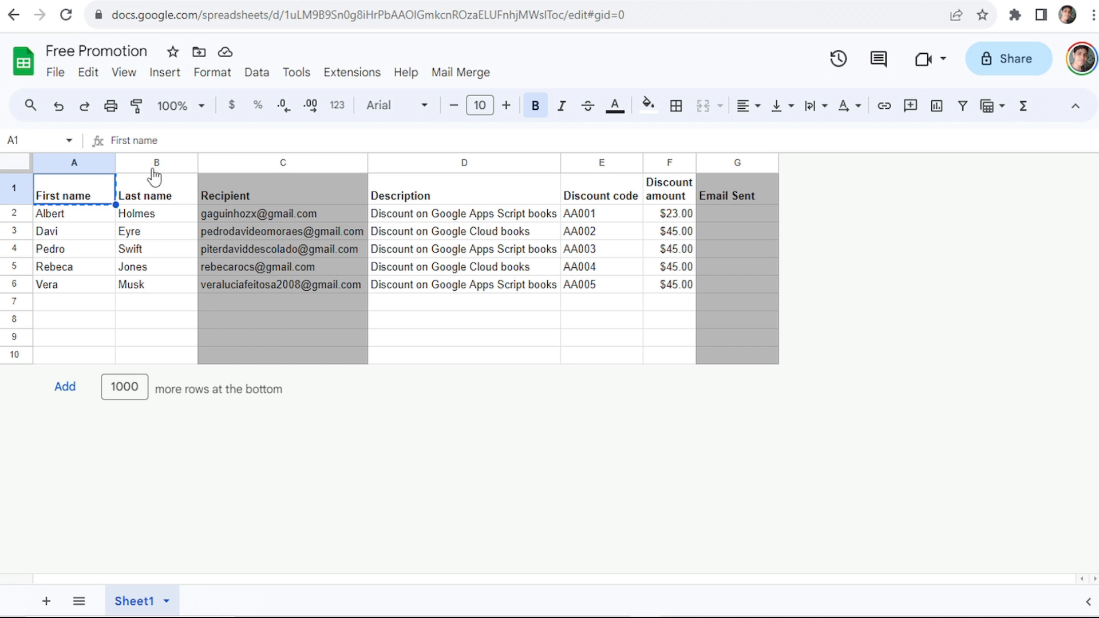
left_click(152, 196)
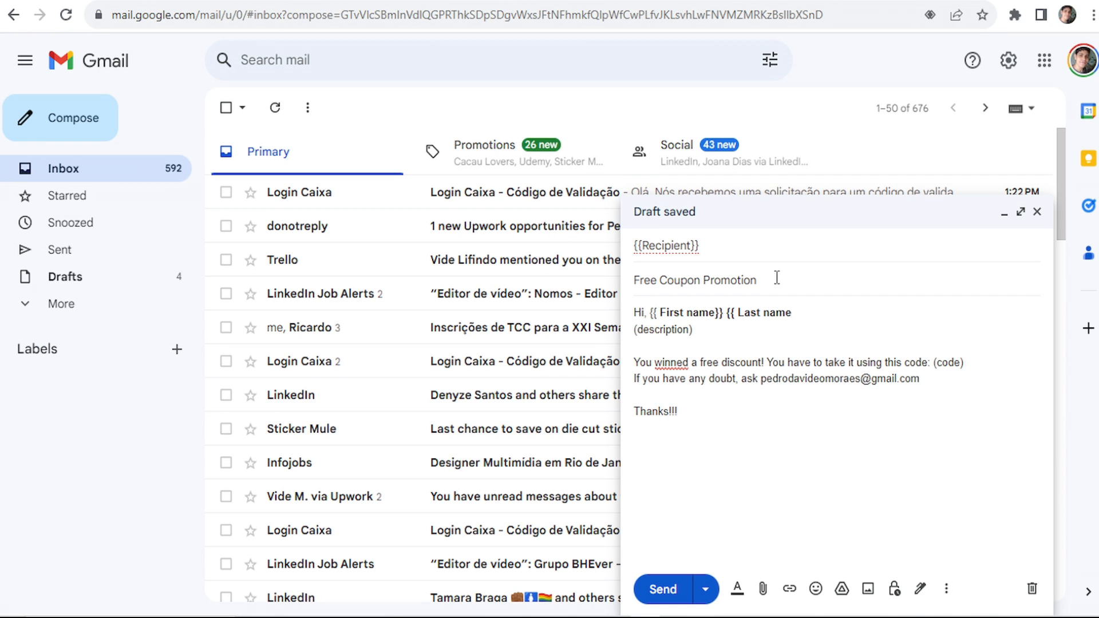
type("}} {{ Last name}}")
- Replace (description) in the message body with {{Description}}, using the header text from the spreadsheet
left_click_drag(693, 331, 632, 332)
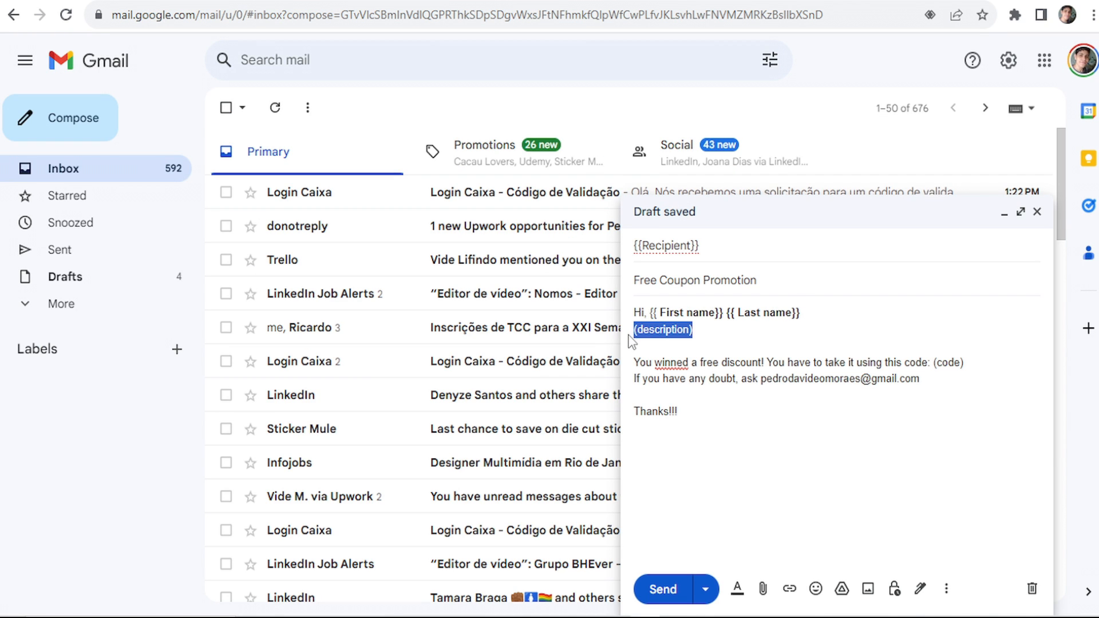
key("BackSpace")
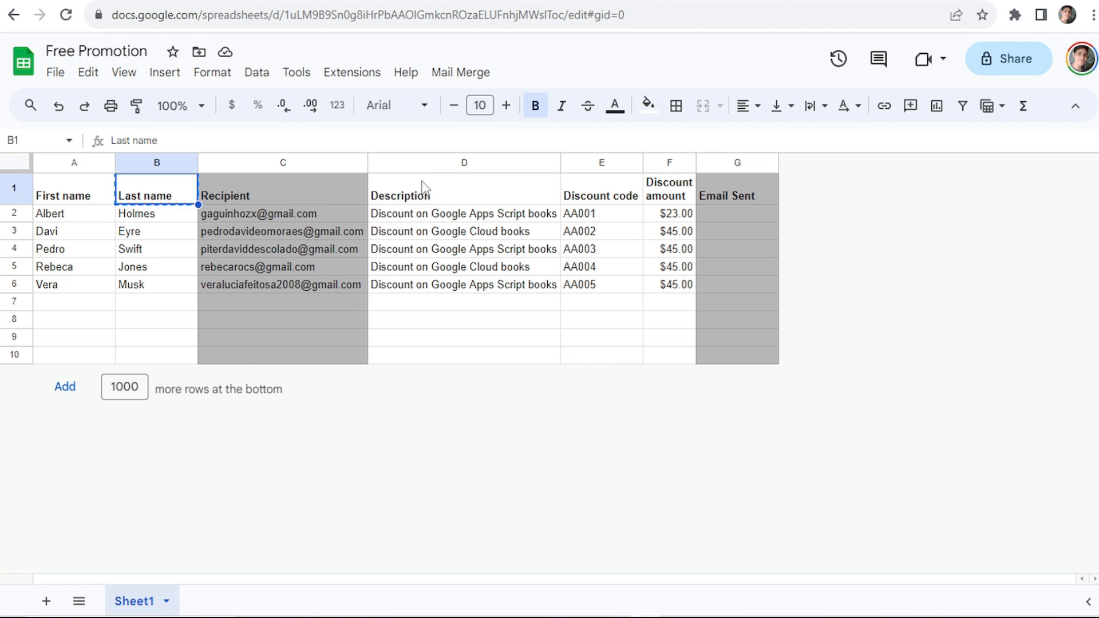
left_click(423, 186)
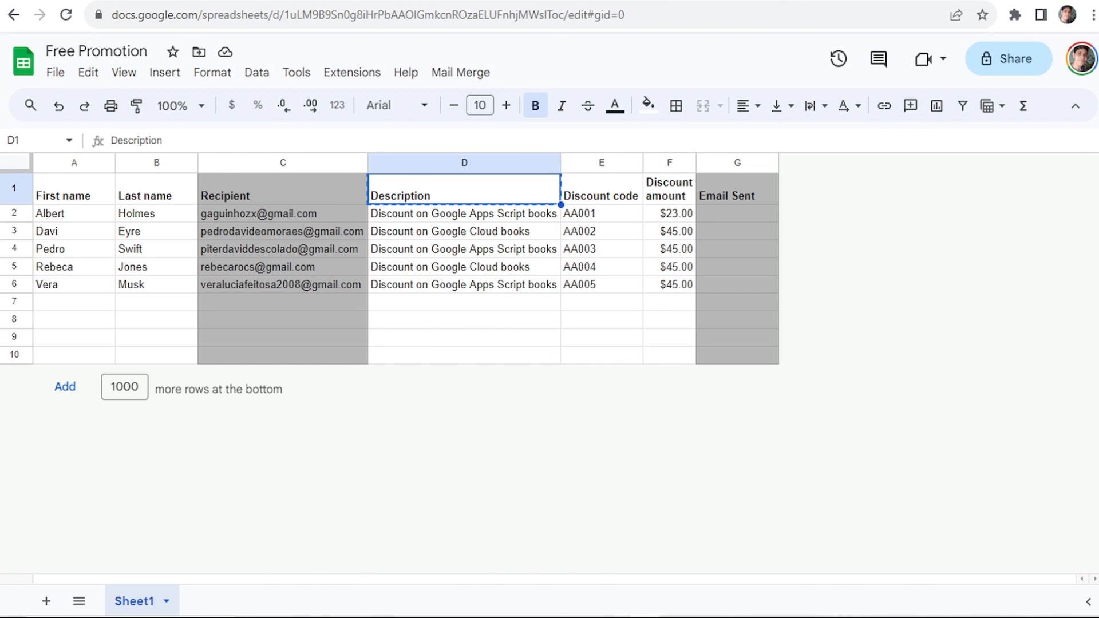
type("Description")
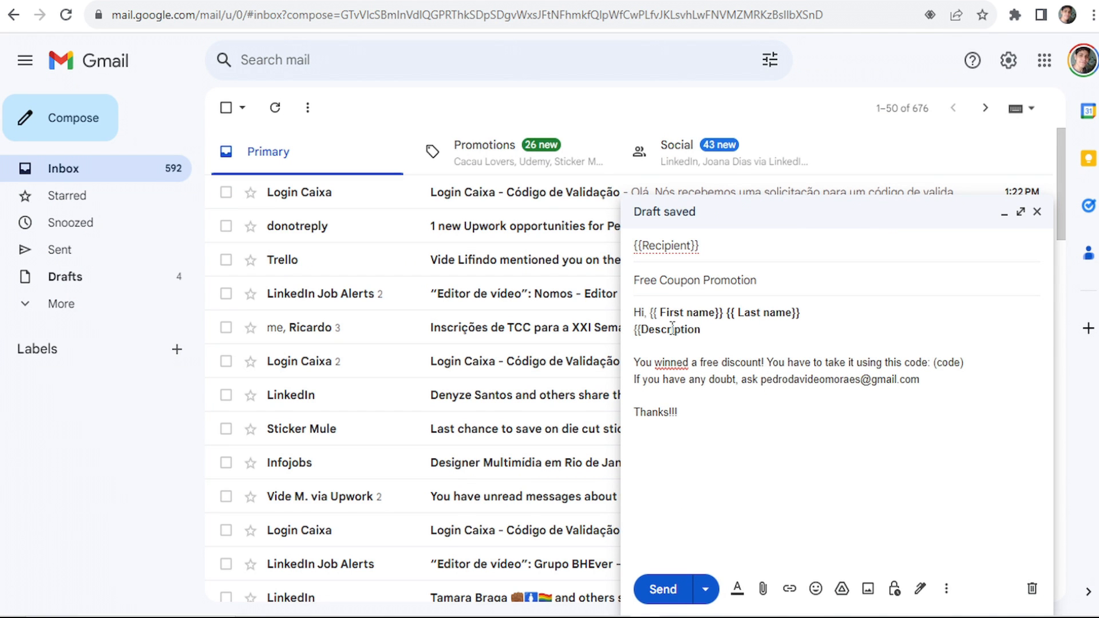
type("}}")
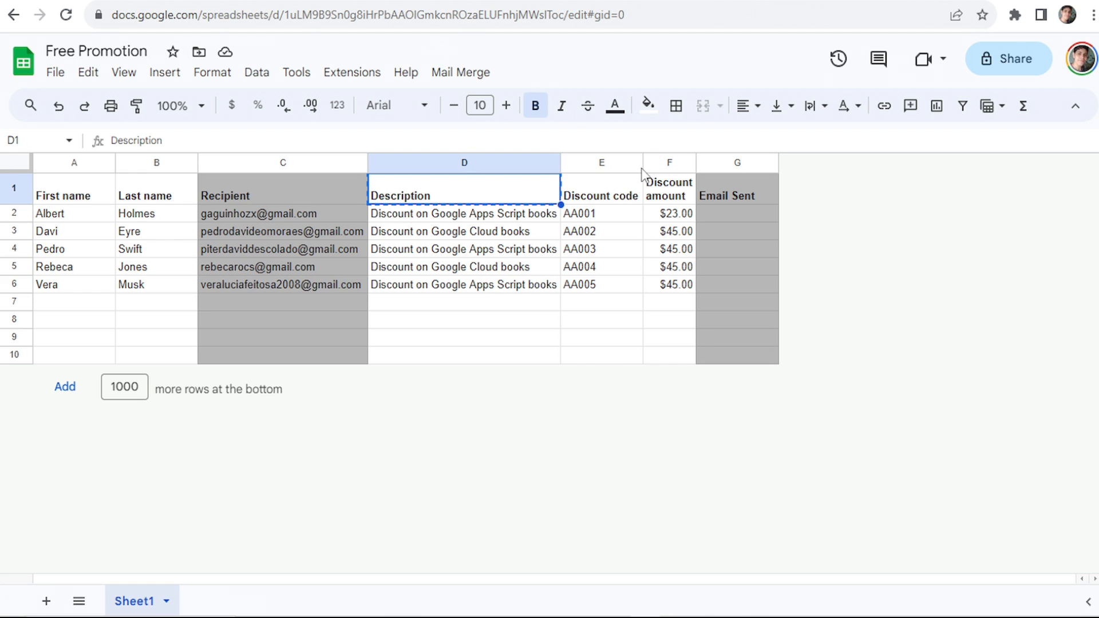
- Replace (code) in the discount sentence with {{Discount code}} from the spreadsheet header and start a new line after it
left_click(633, 201)
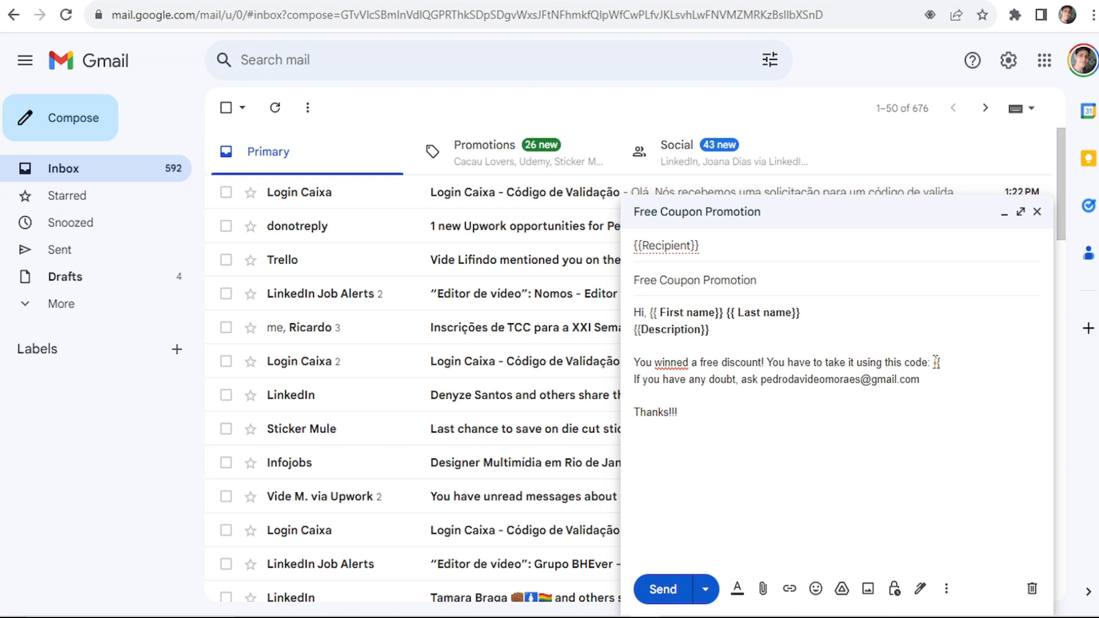
type("Discount code}}")
key("Return")
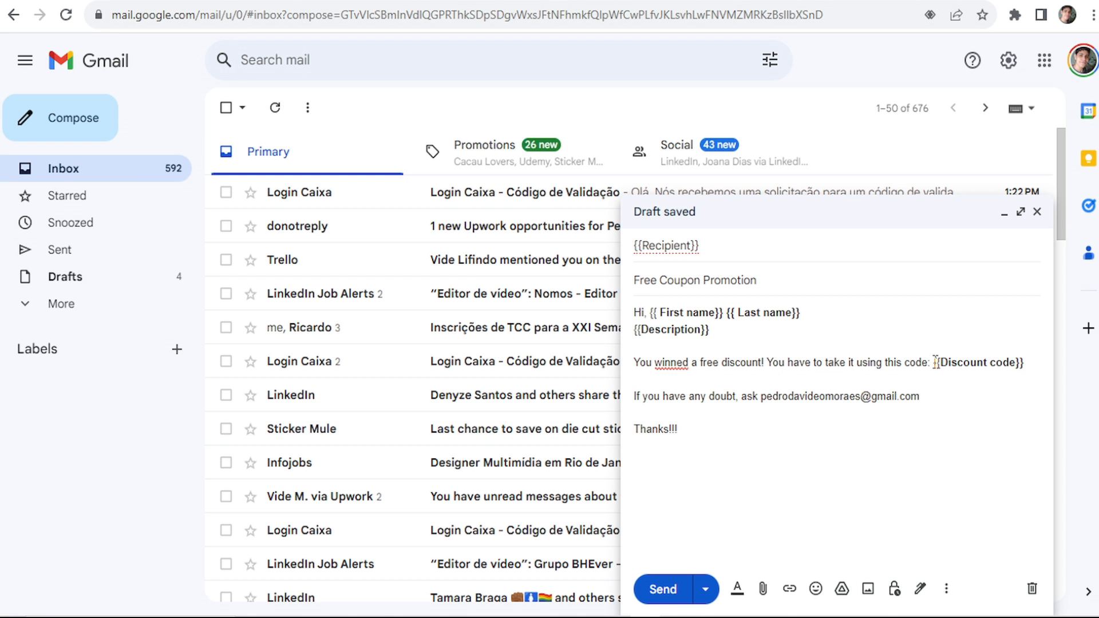
- Add the line "Discount Amount: {{Discount amount}}" below the discount code, copying the header text from the spreadsheet
type("Discount Amount:")
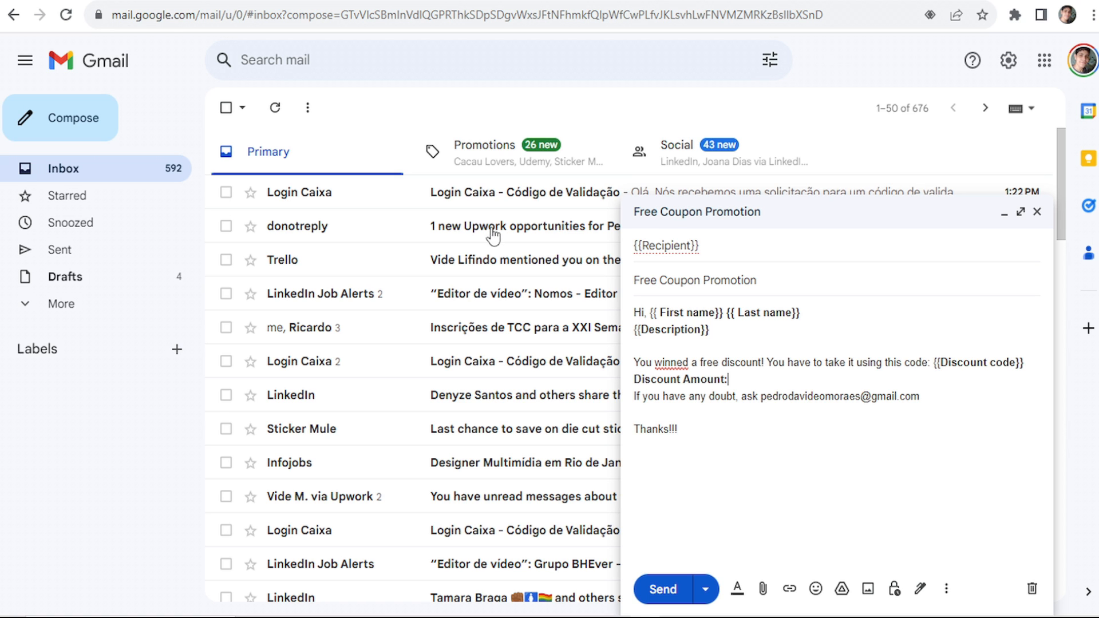
type(" {{")
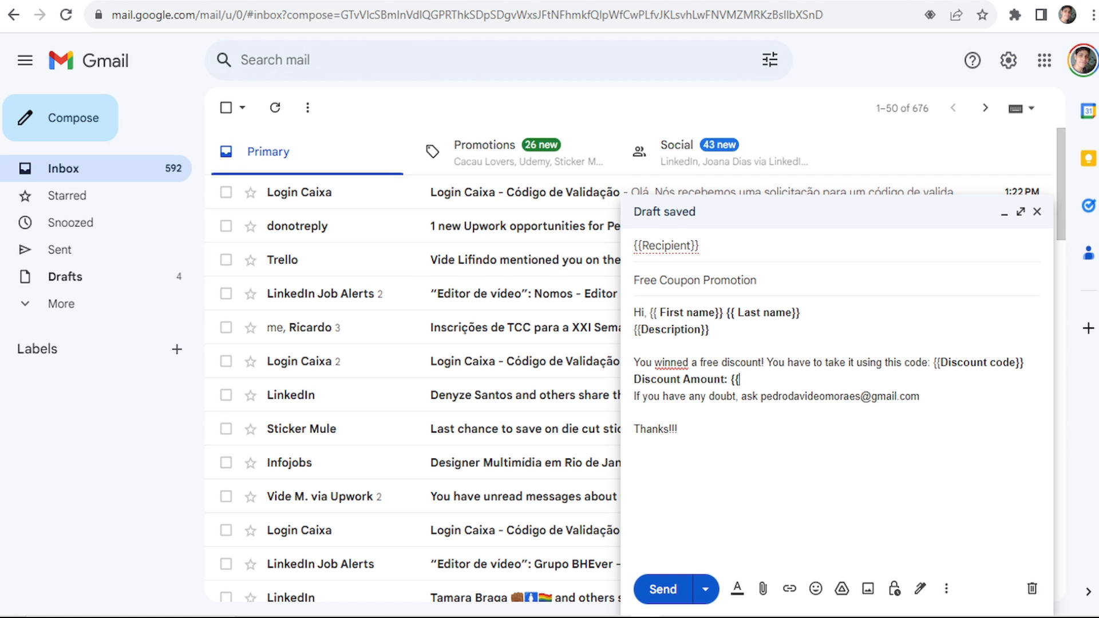
left_click(200, 1)
left_click(677, 200)
key("ctrl+c")
key("ctrl+Tab")
key("ctrl+v")
type("}}")
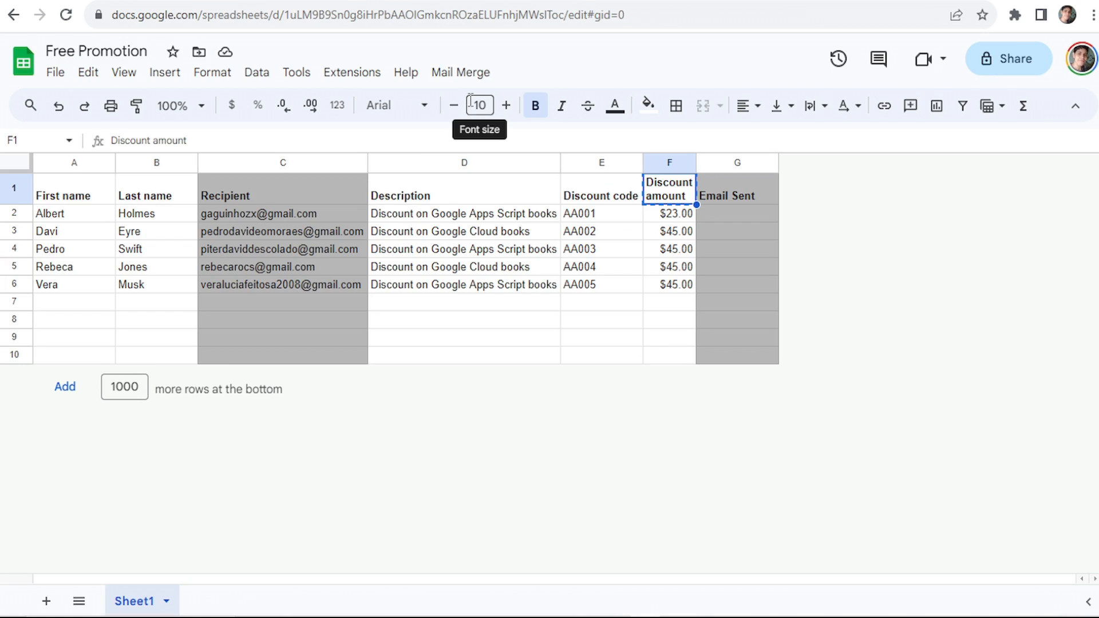
- Start the mail merge's Send Emails command and choose the Google account for the script's authorization
left_click(465, 73)
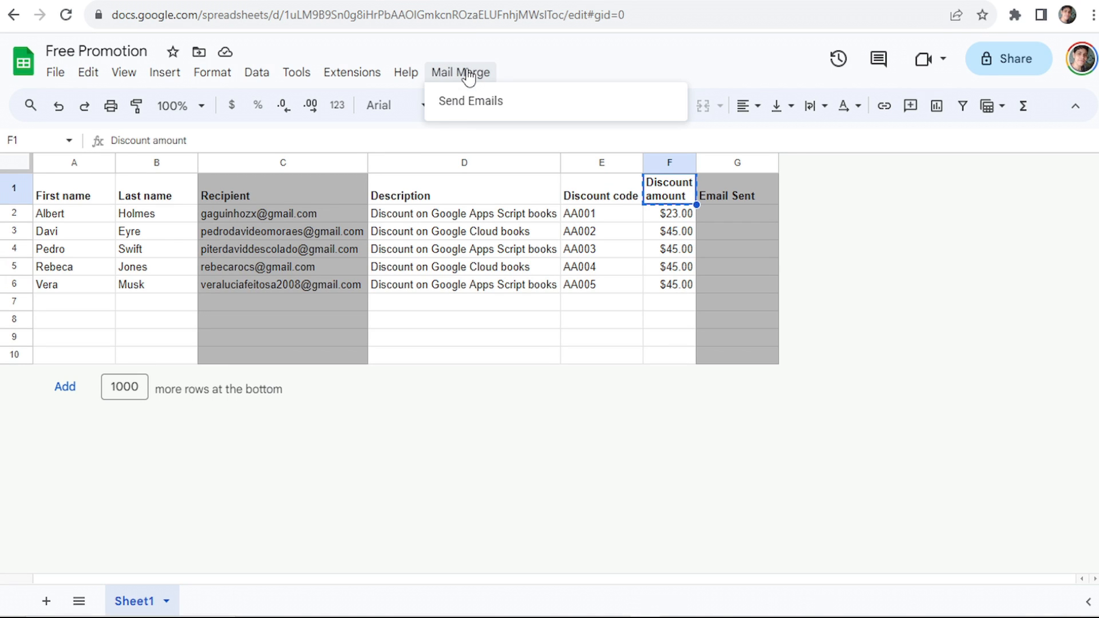
left_click(458, 109)
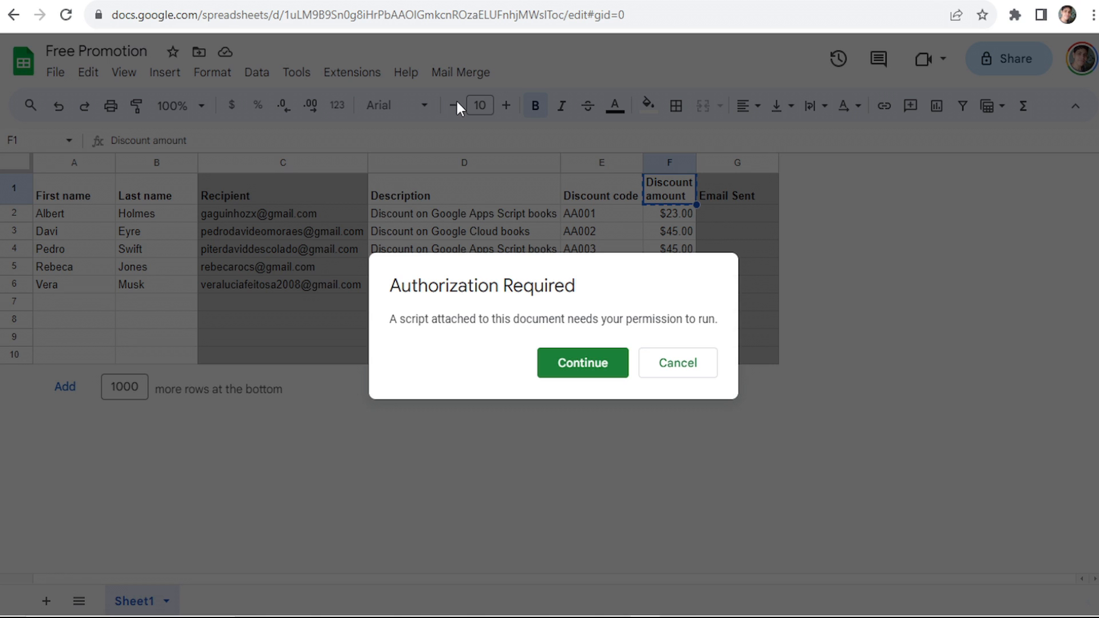
left_click(565, 361)
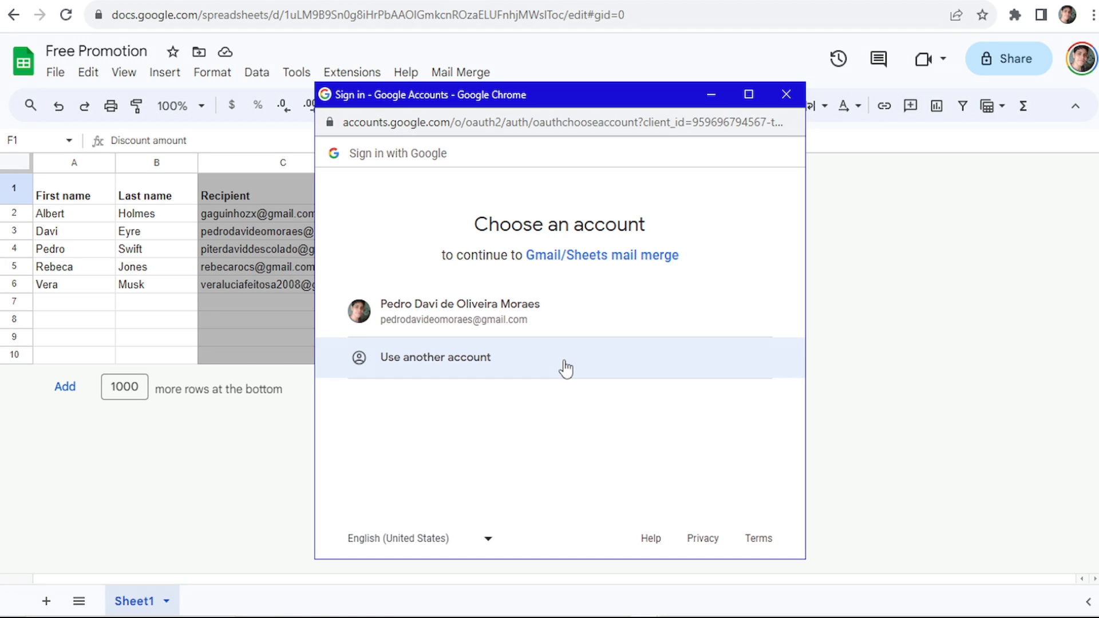
left_click(567, 328)
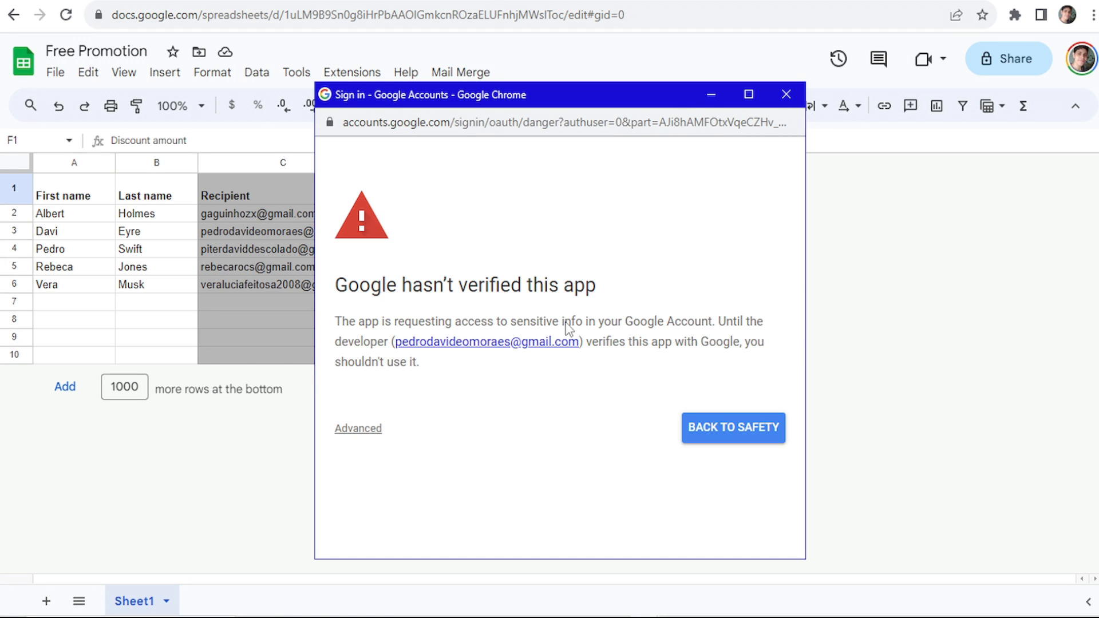
- Proceed past the unverified-app warning to Gmail/Sheets mail merge and allow the requested permissions
left_click(364, 430)
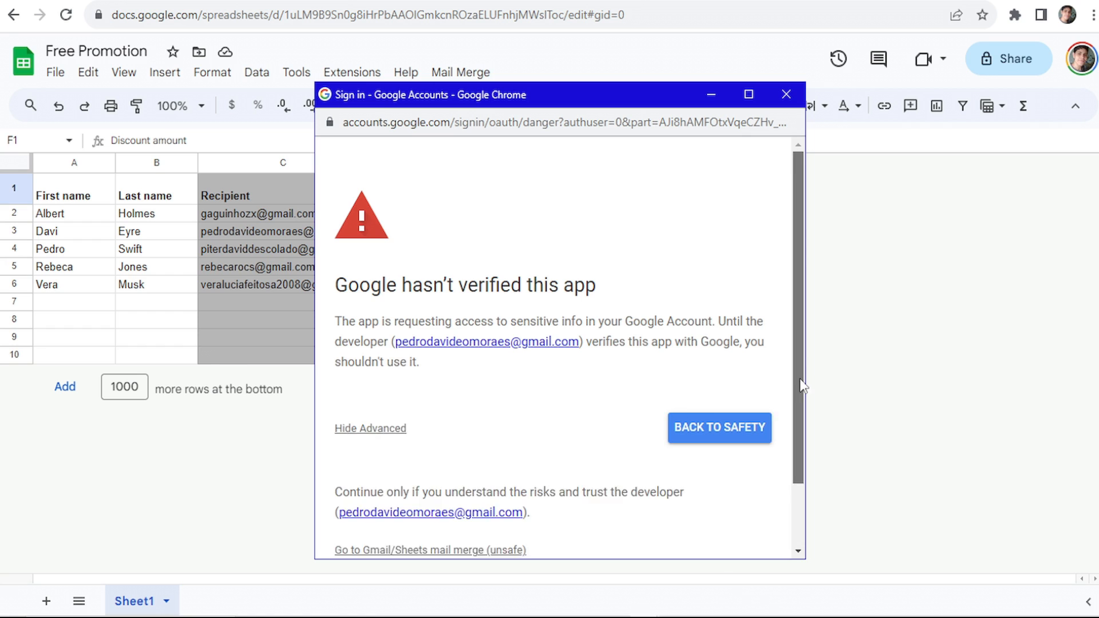
left_click_drag(802, 386, 789, 483)
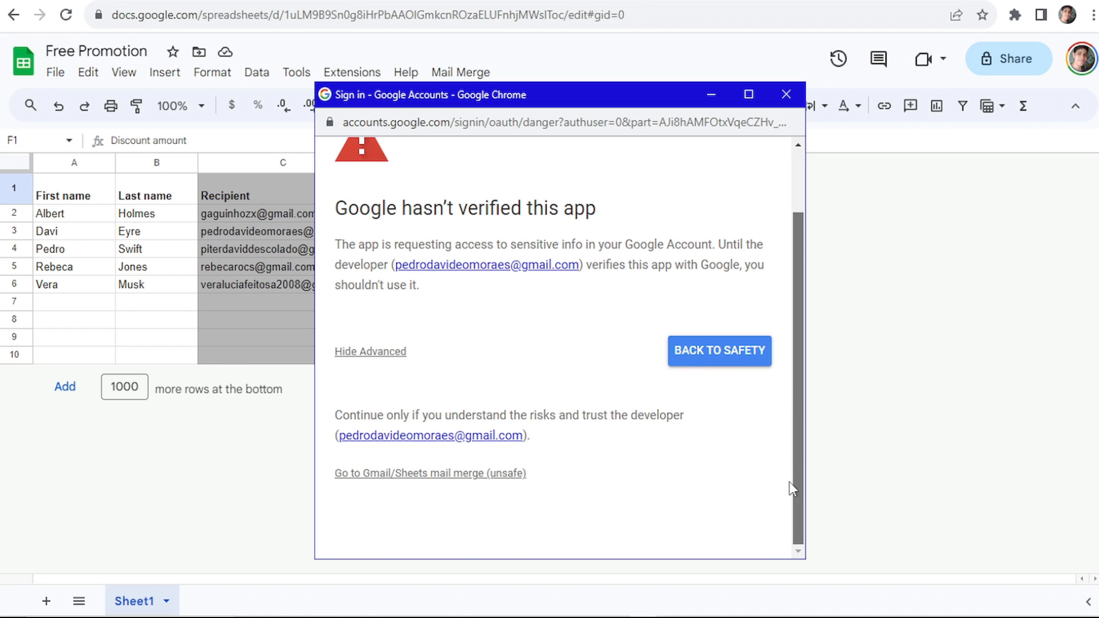
left_click(490, 479)
scroll(784, 319, "down", 5)
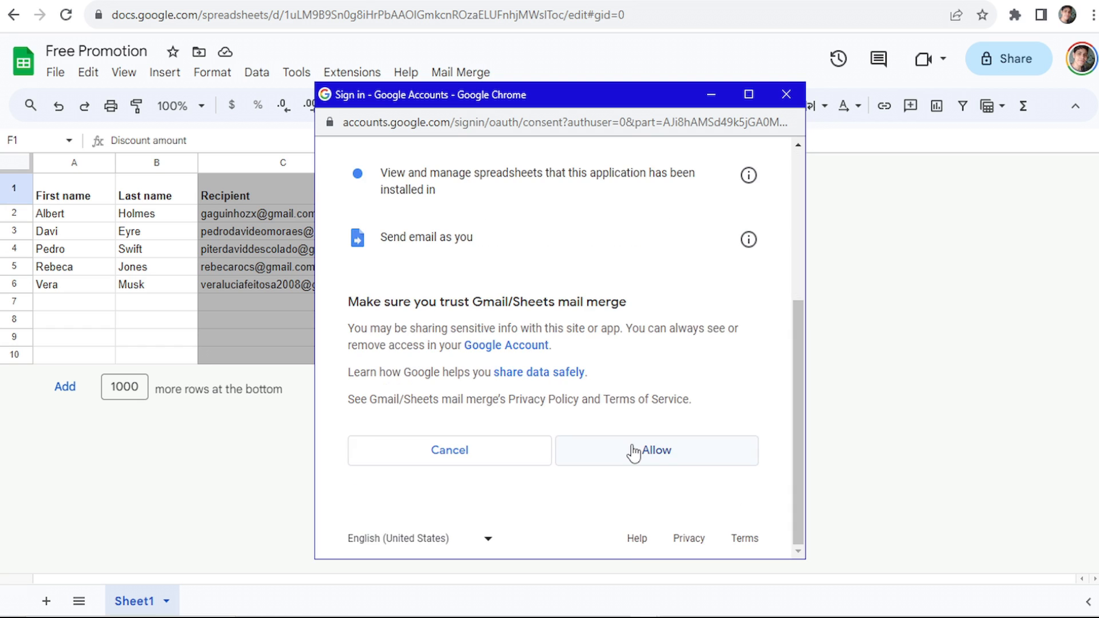
left_click(634, 453)
- Copy the subject line "Free Coupon Promotion" from the Gmail draft and return to the spreadsheet
key("ctrl+Tab")
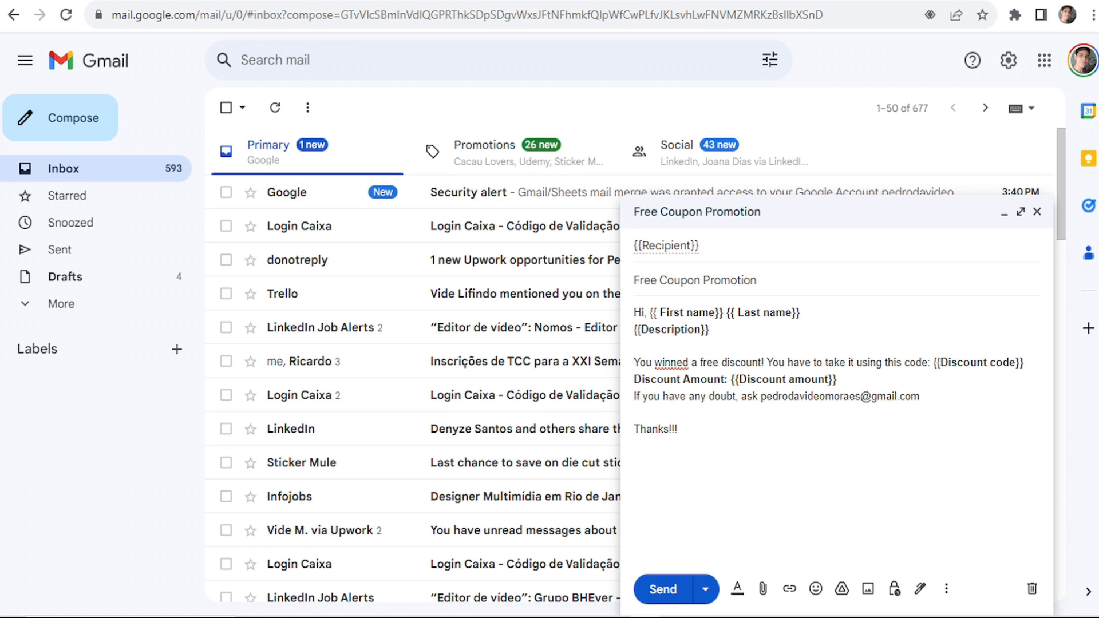
double_click(642, 278)
left_click_drag(789, 279, 636, 266)
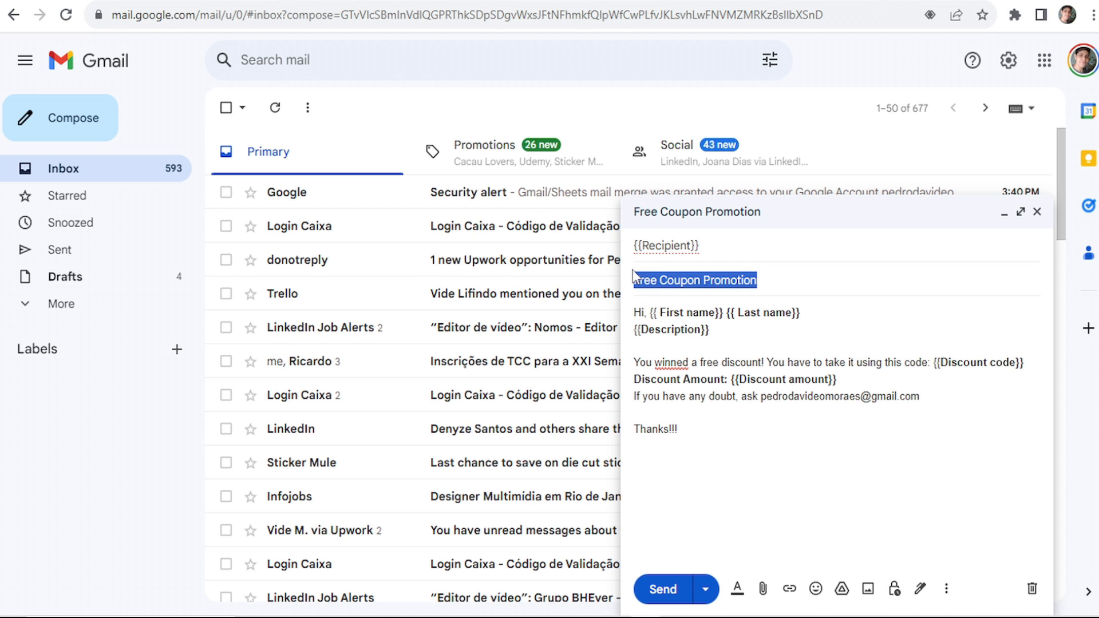
key("ctrl+shift+Tab")
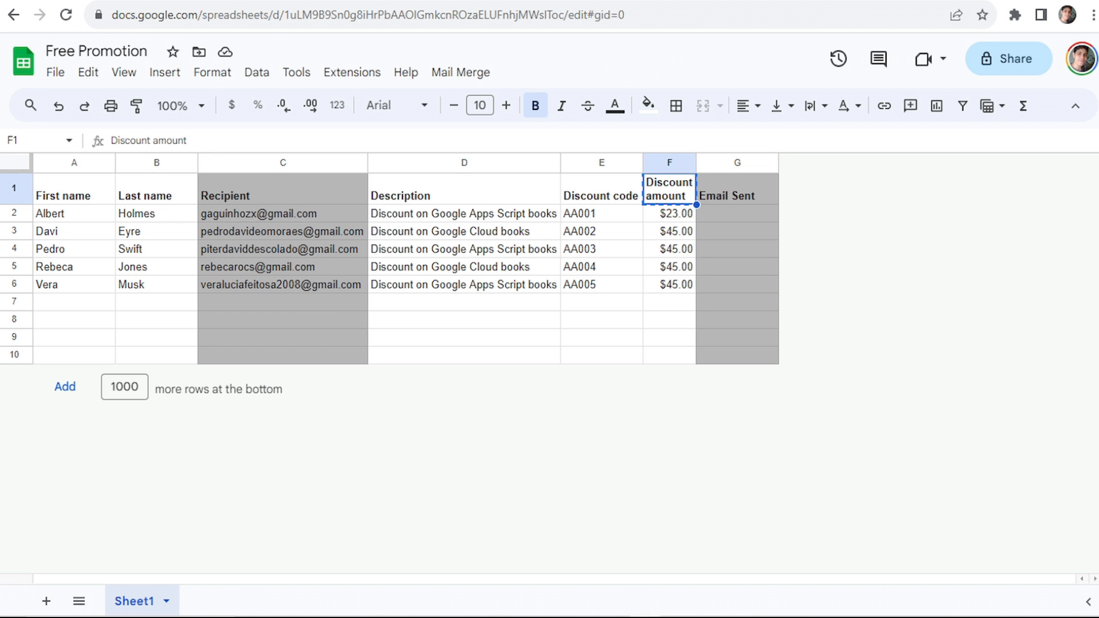
- Send the mail merge e-mails using the draft with the subject line "Free Coupon Promotion"
left_click(452, 73)
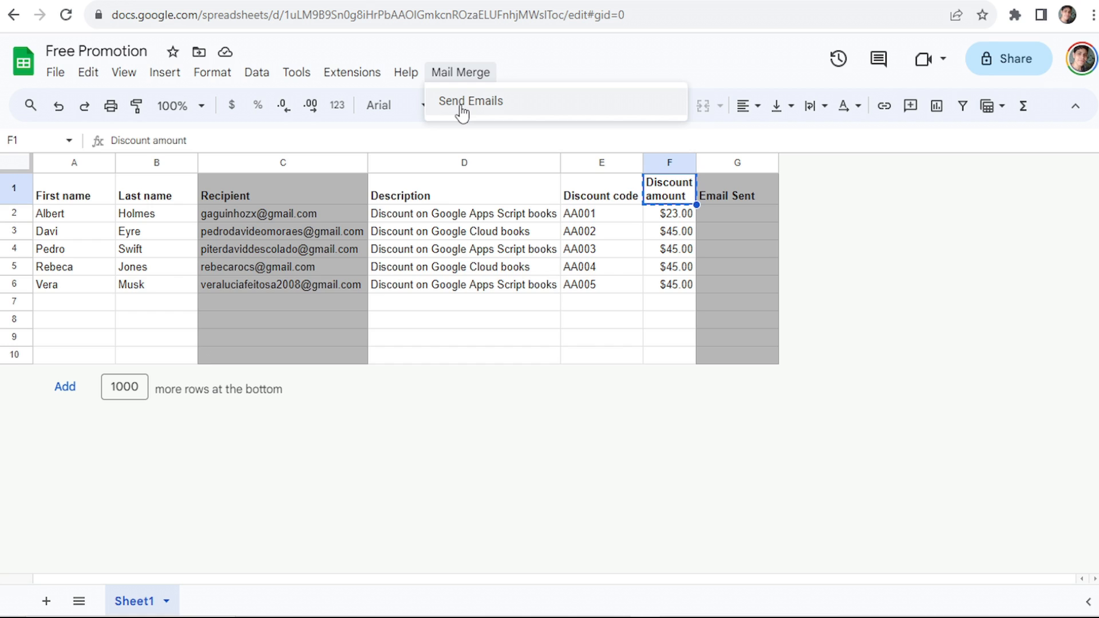
left_click(461, 109)
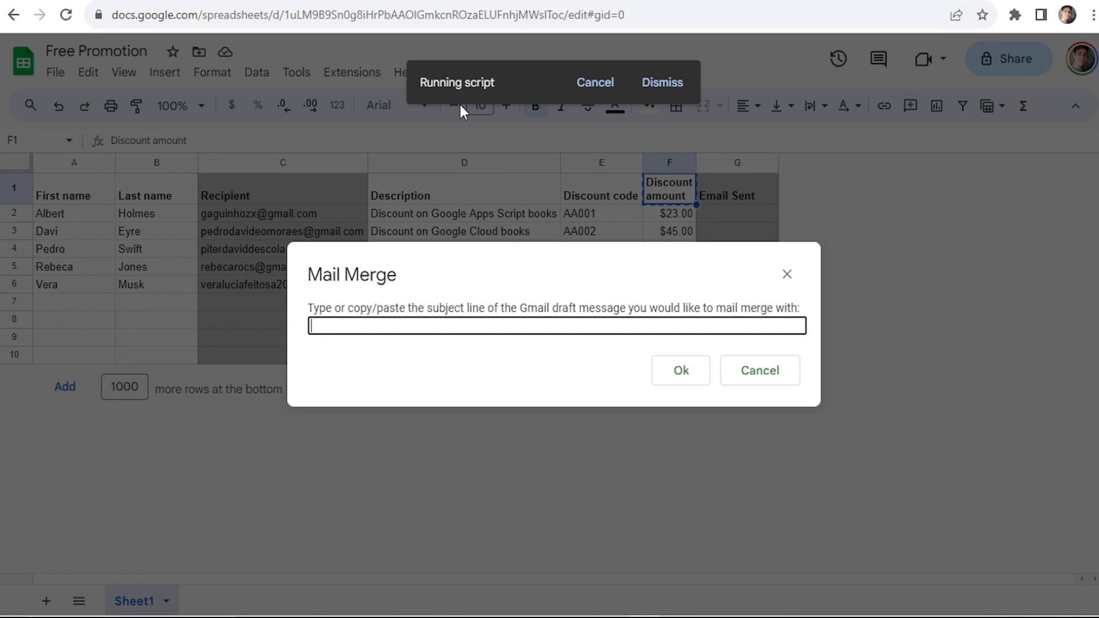
key("ctrl+v")
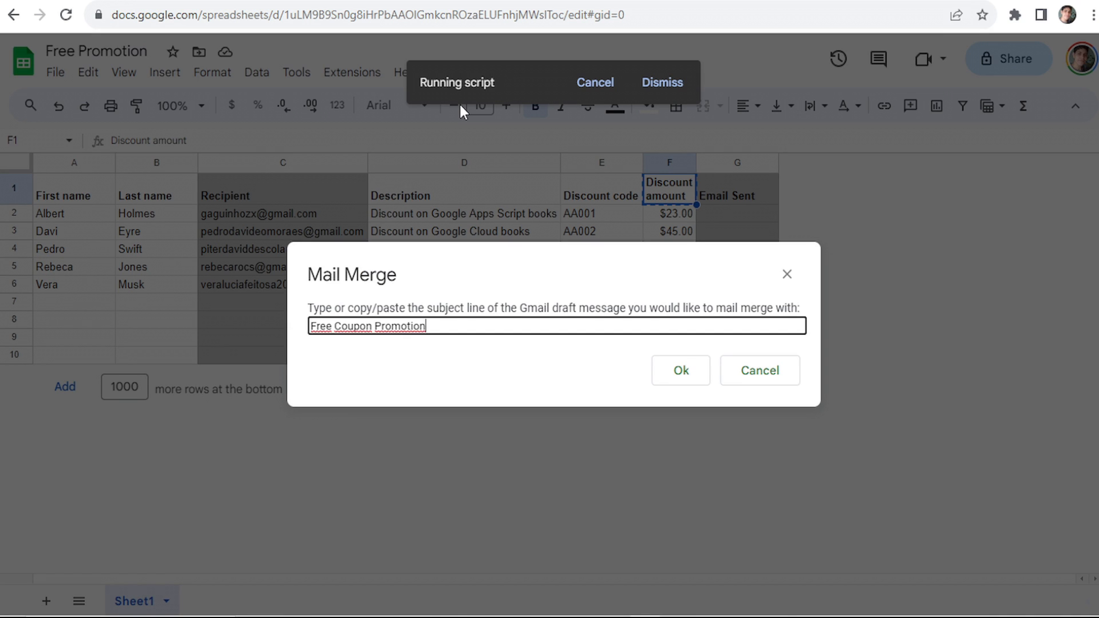
left_click(673, 369)
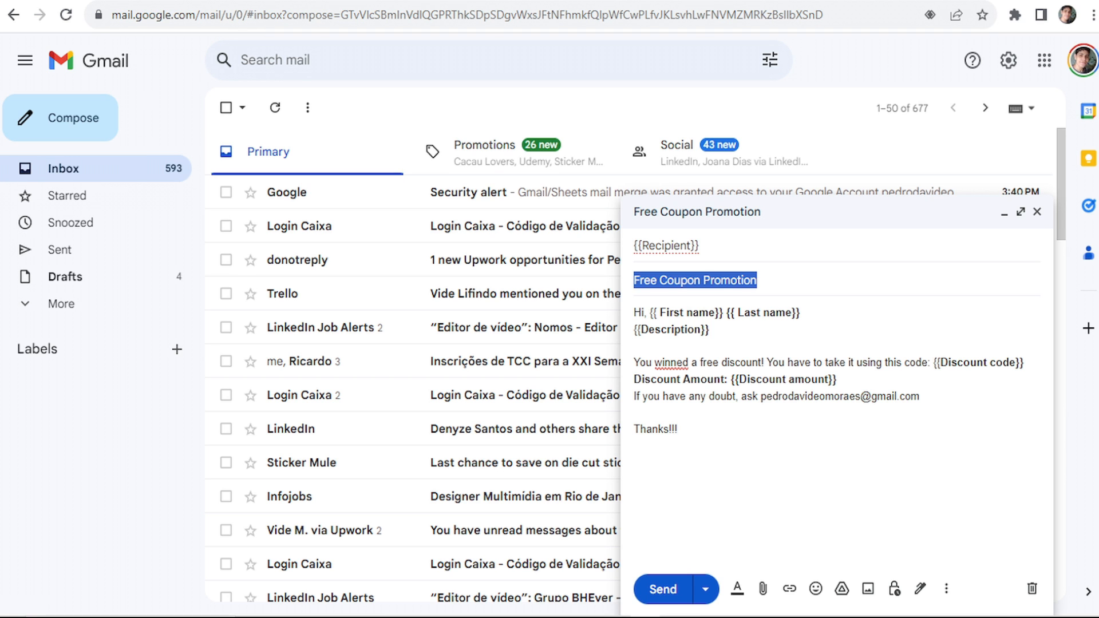
- Open one of the sent Free Coupon Promotion messages in Gmail to check its merged content
left_click(91, 264)
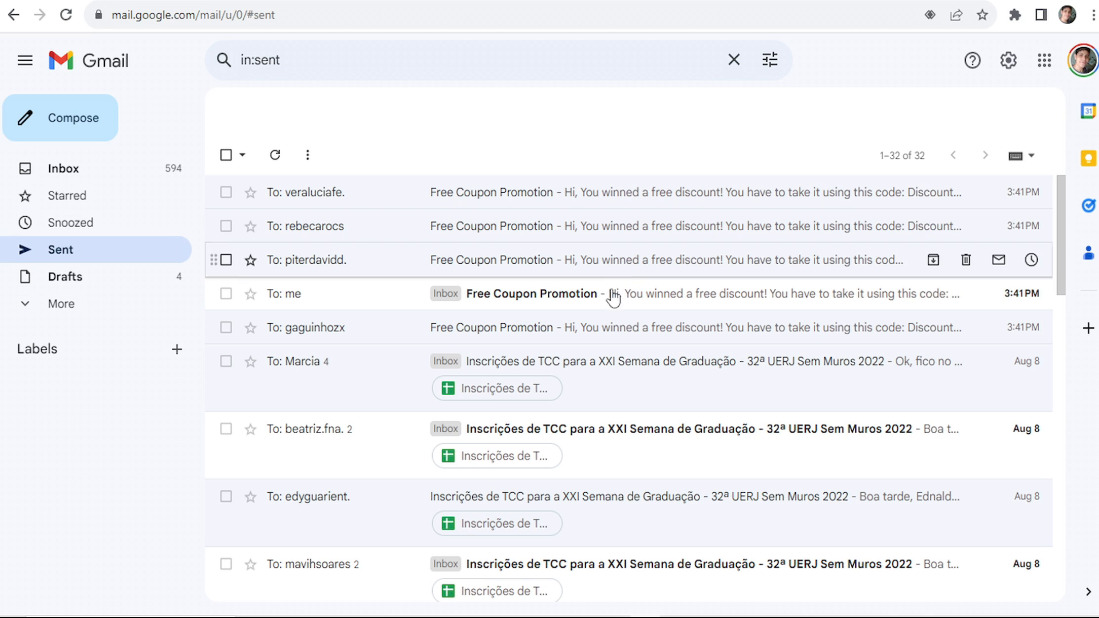
left_click(568, 341)
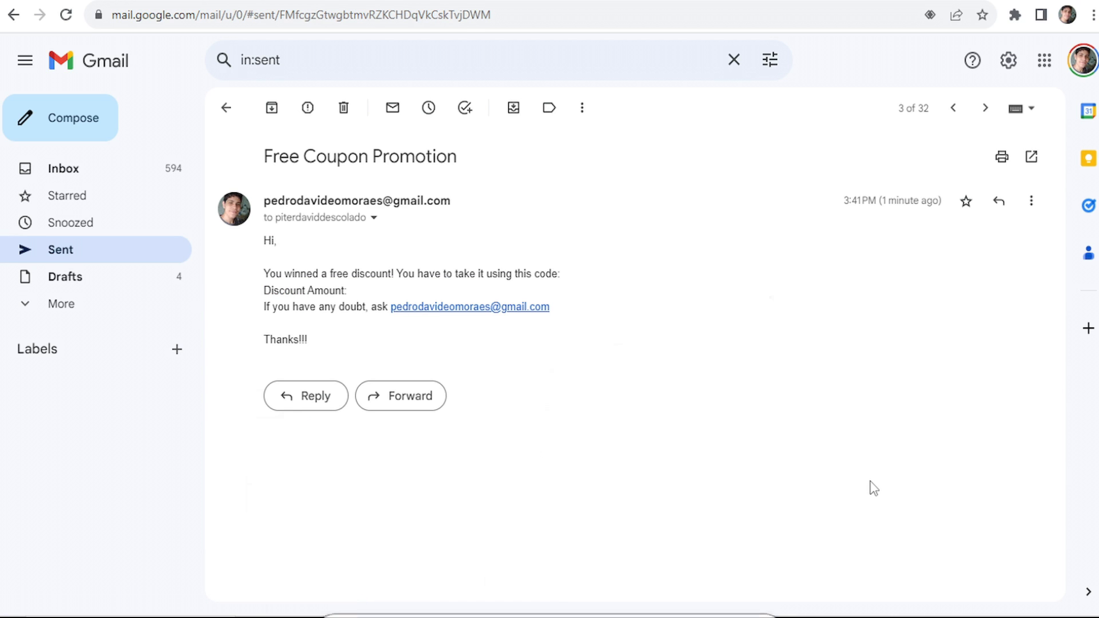